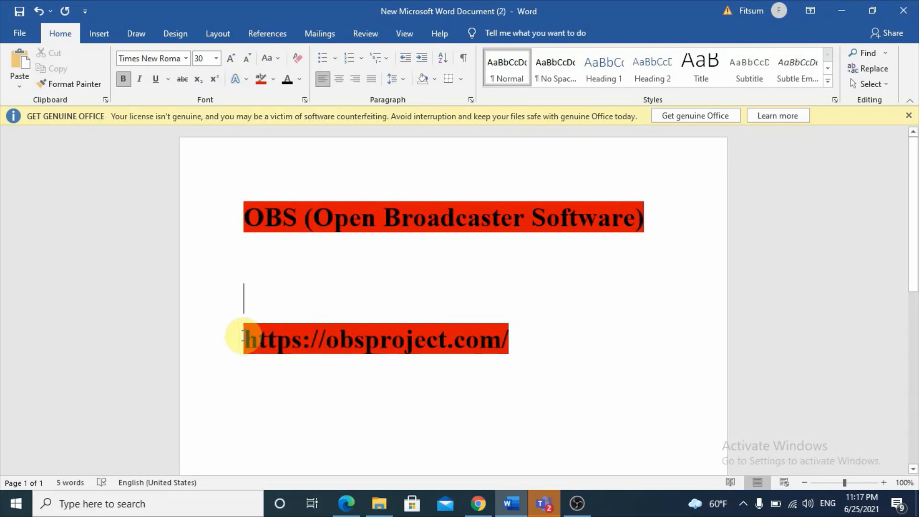
- Switch to Chrome and examine the OBS Studio download page at obsproject.com, magnifying the web address
left_click_drag(244, 337, 513, 345)
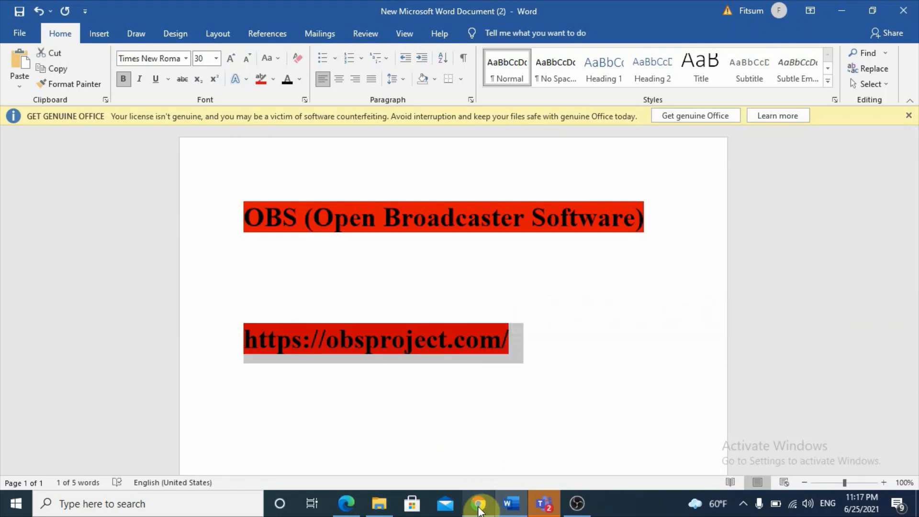
left_click(479, 505)
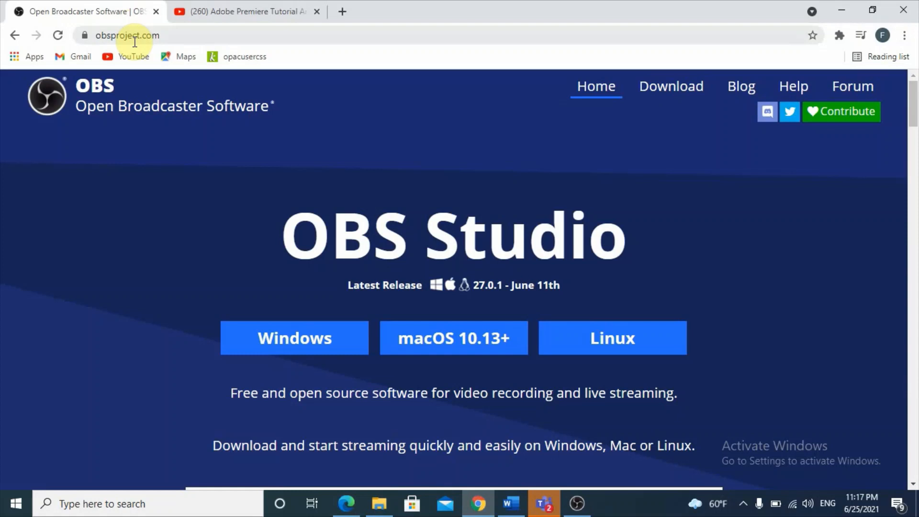
key("super+plus")
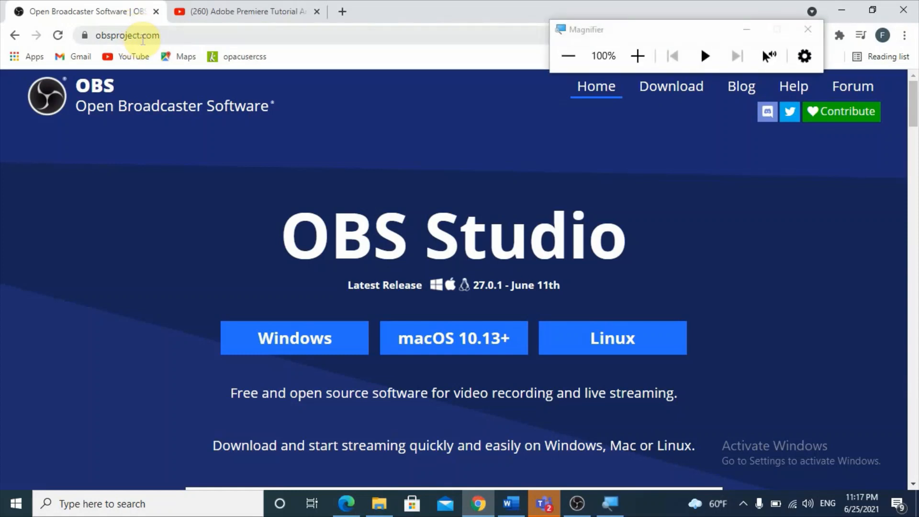
key("super+plus")
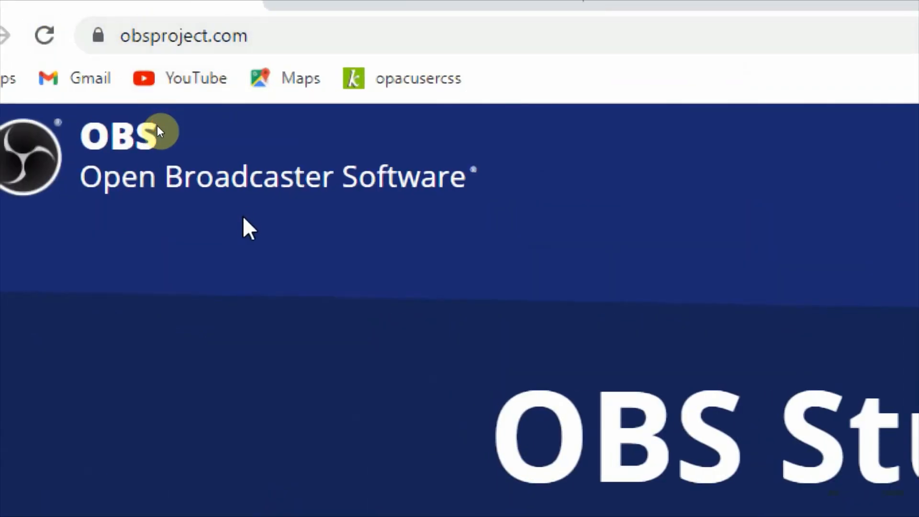
key("super+minus")
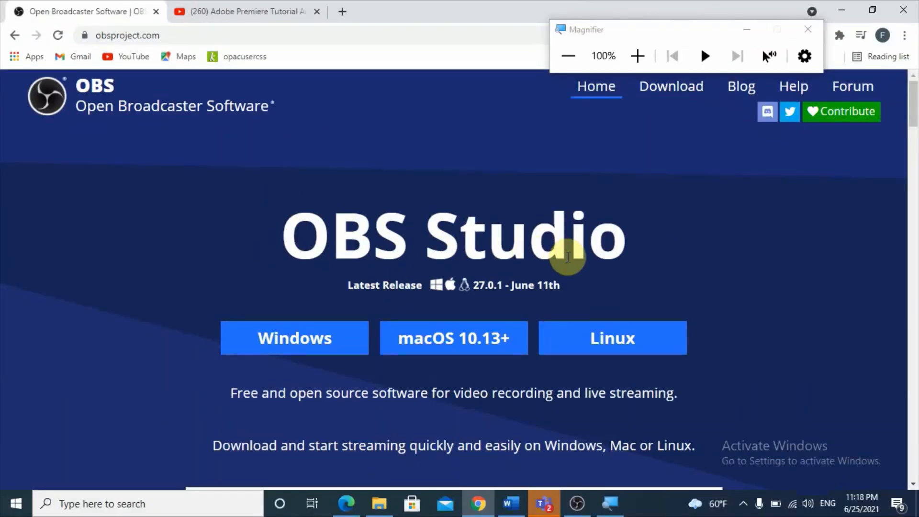
left_click(748, 29)
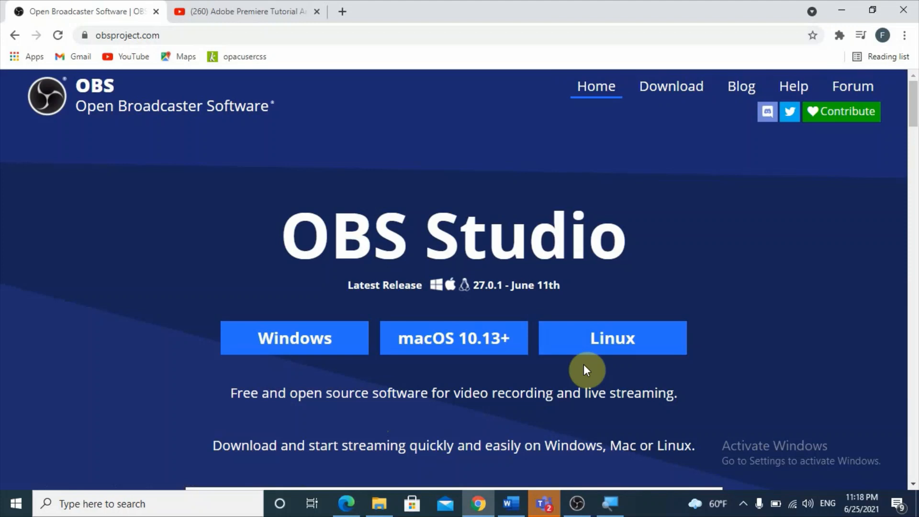
- Switch to OBS and run the Auto-Configuration Wizard with the usage "Optimize just for recording, I will not be streaming"
left_click(577, 508)
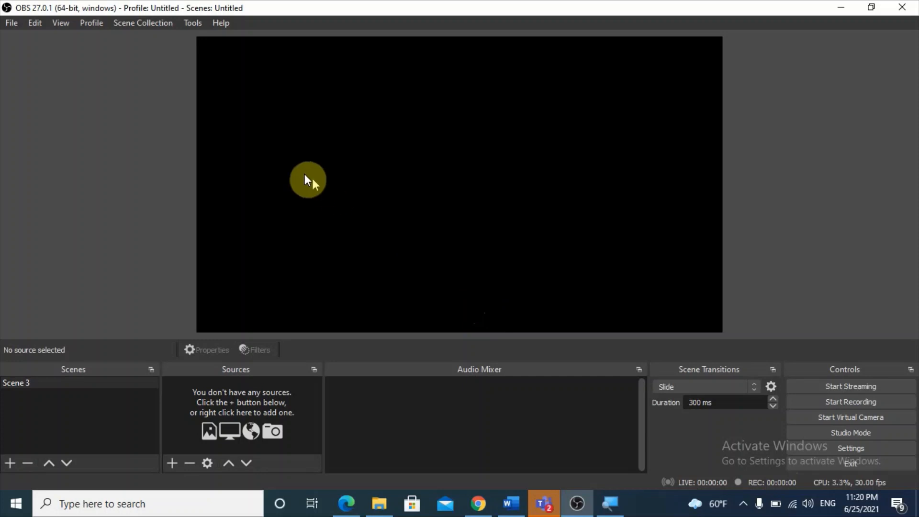
left_click(191, 24)
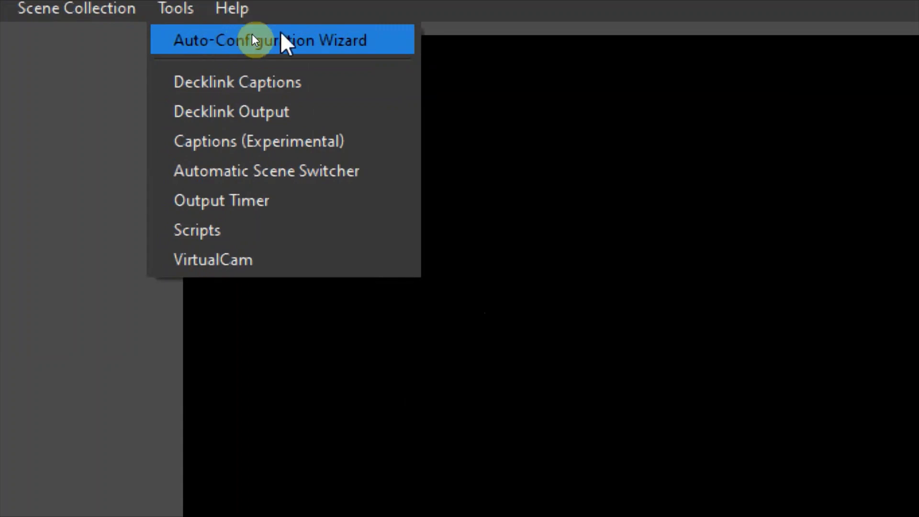
left_click(192, 22)
left_click(181, 41)
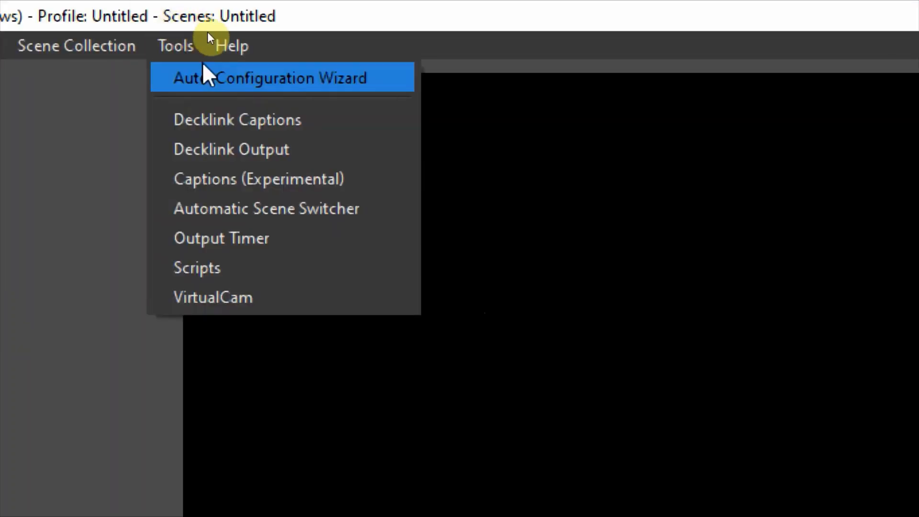
left_click(209, 77)
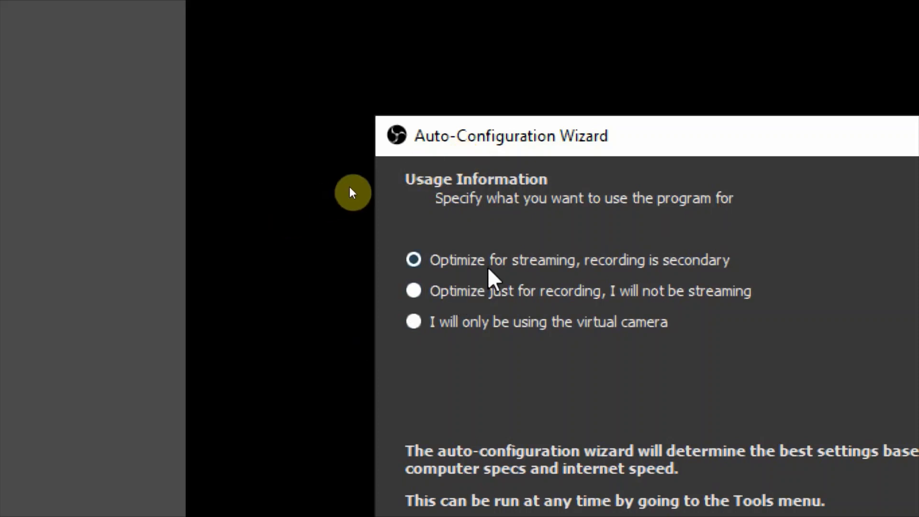
left_click(504, 266)
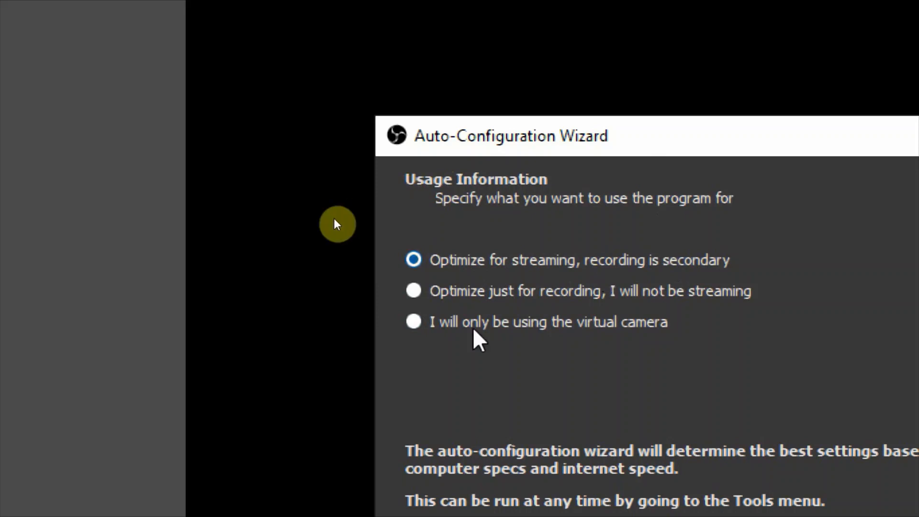
left_click(416, 289)
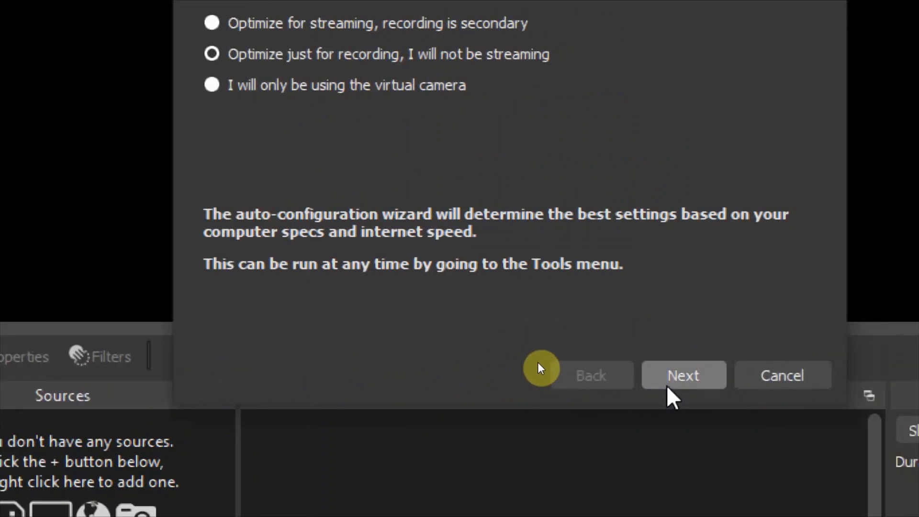
left_click(670, 377)
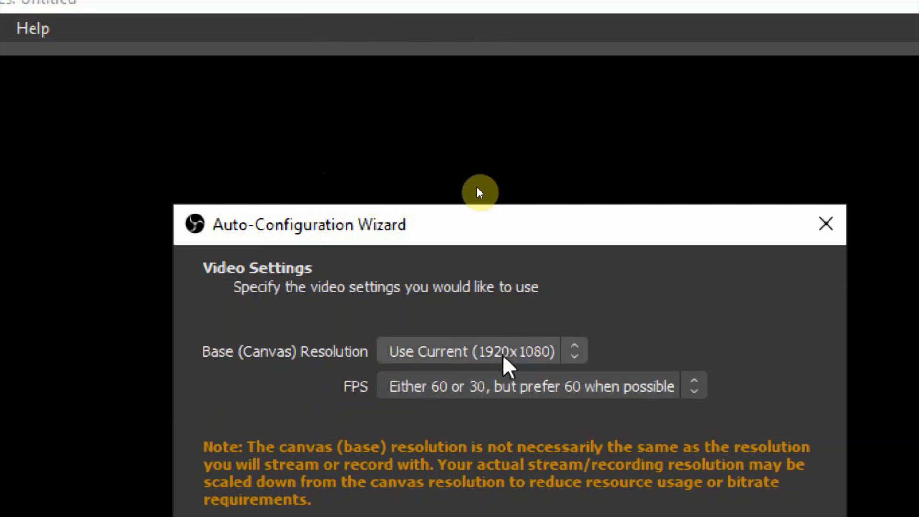
- Set the wizard's base canvas resolution to Display 1 (1366x768) and FPS to 30, and apply the resulting settings
left_click(574, 356)
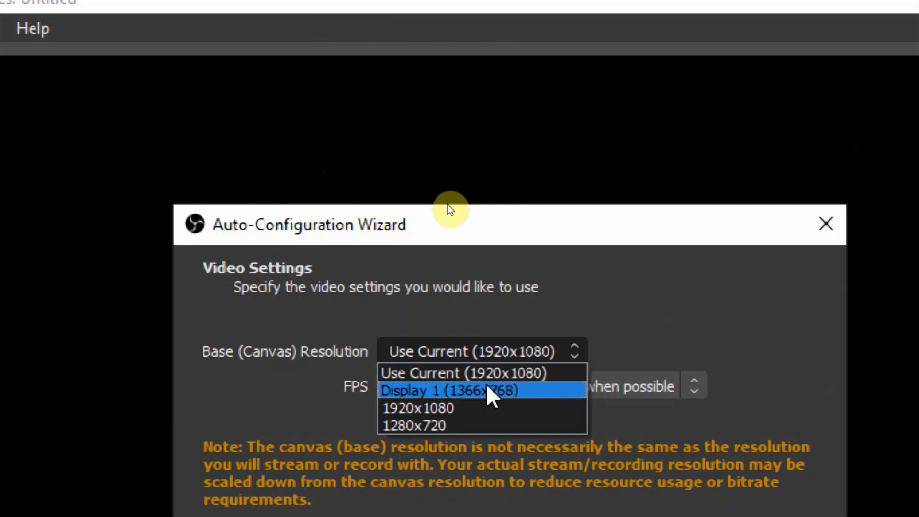
left_click(486, 390)
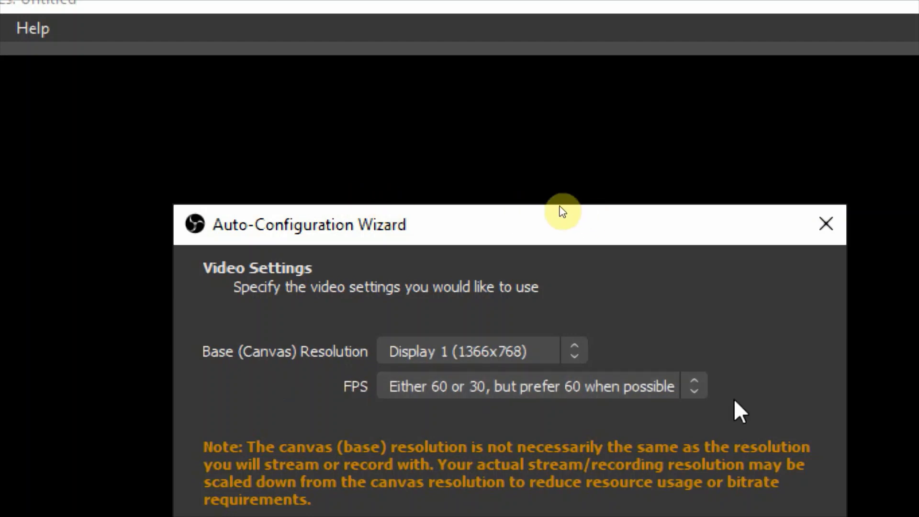
left_click(685, 393)
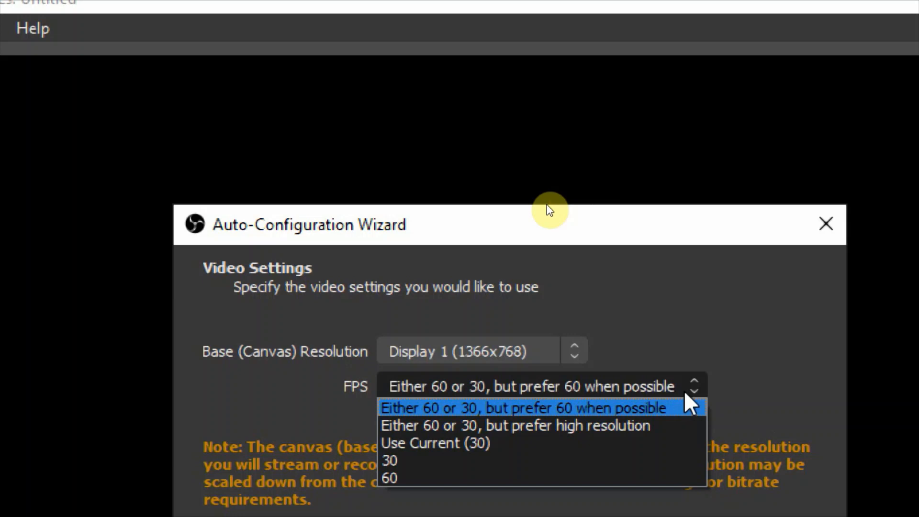
left_click(520, 462)
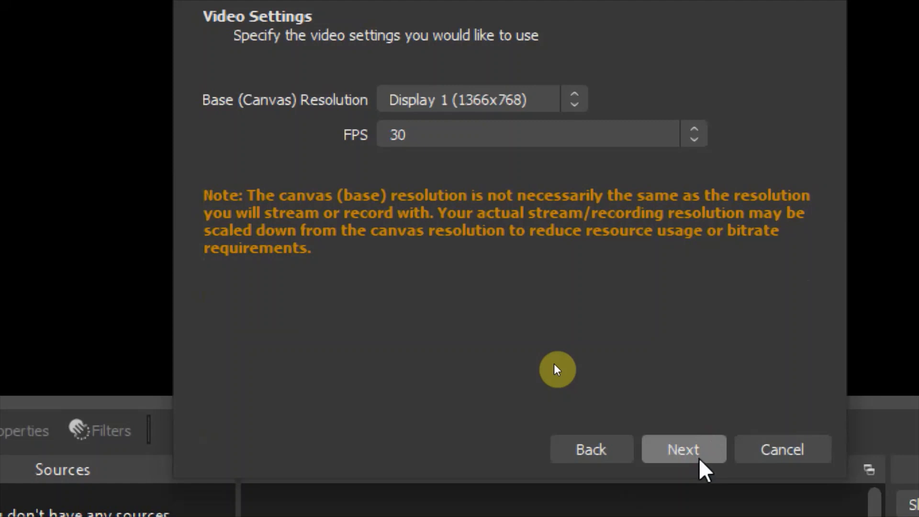
left_click(699, 458)
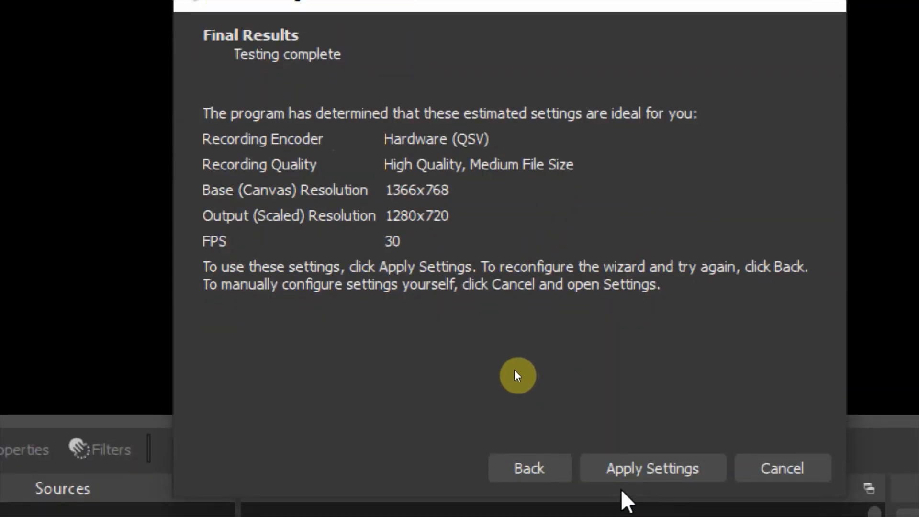
left_click(660, 468)
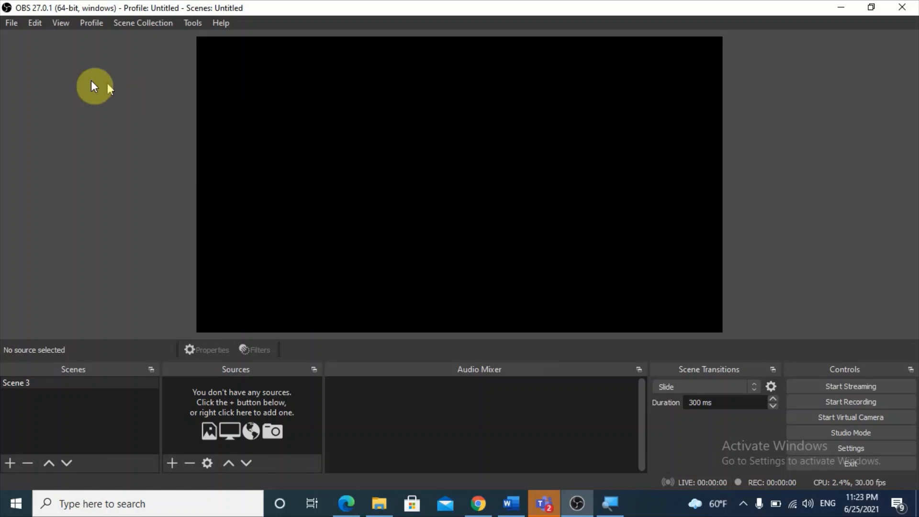
- Look over the General page and the categories of the program settings, and close them without changes
left_click(12, 24)
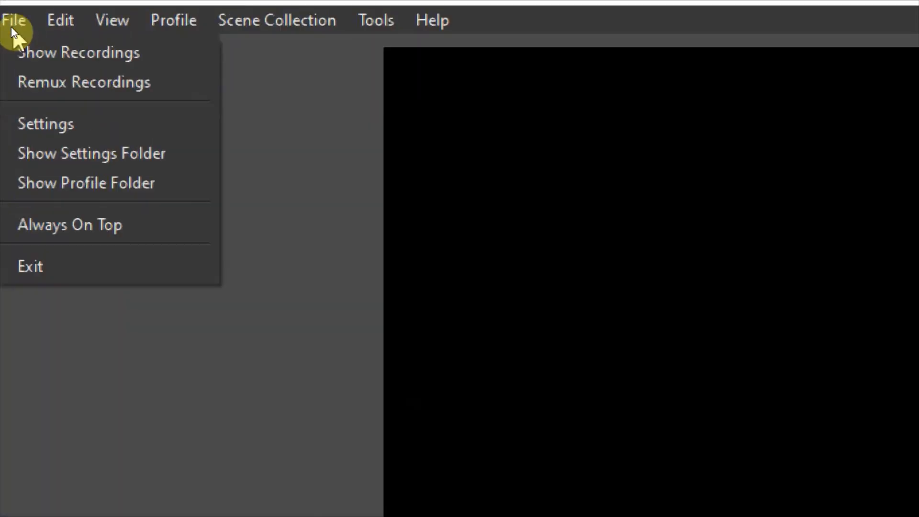
left_click(40, 128)
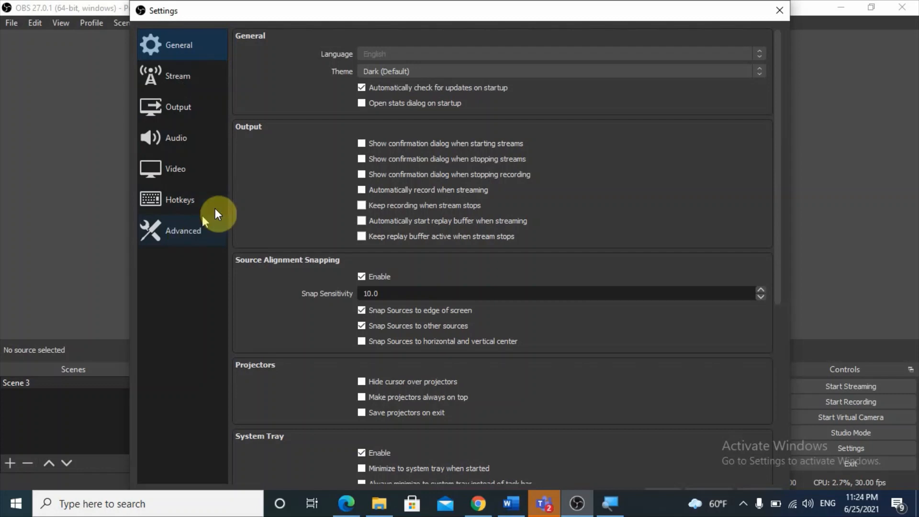
left_click(771, 13)
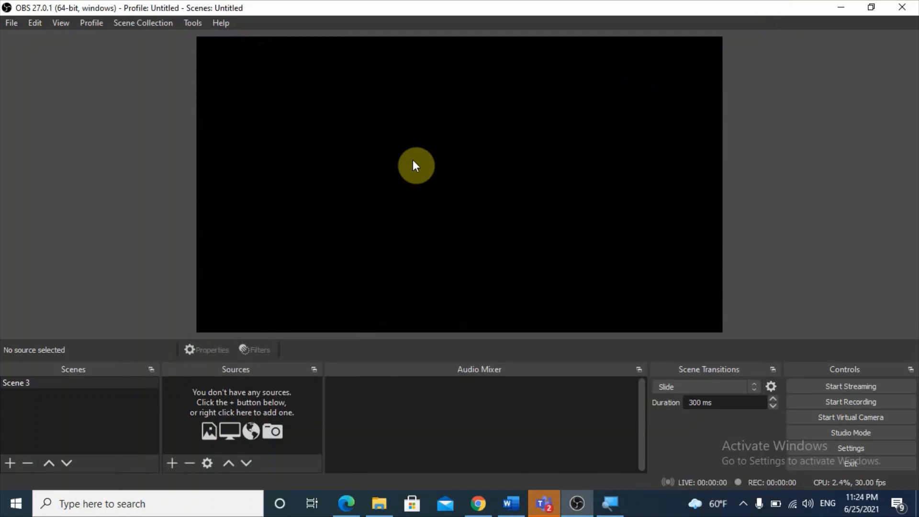
- Rename the existing scene "Scene 3" as "screen recording"
right_click(22, 383)
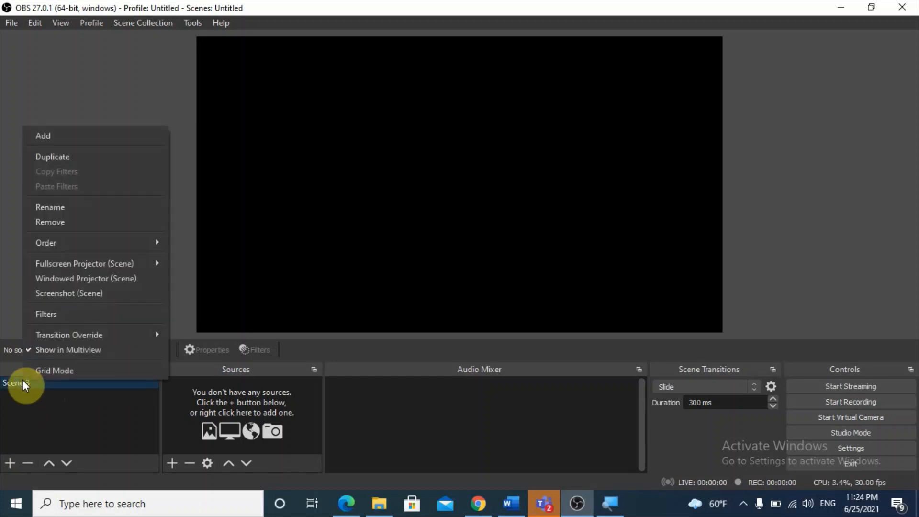
left_click(57, 210)
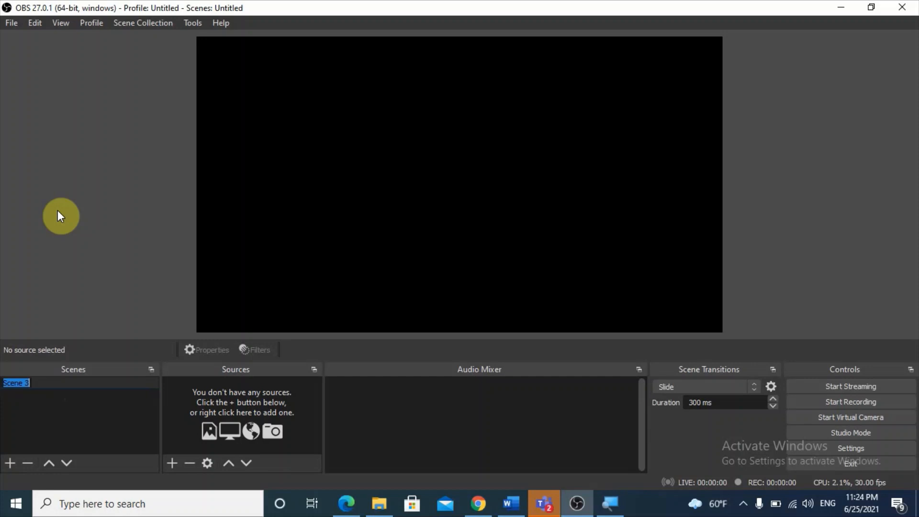
type("scree")
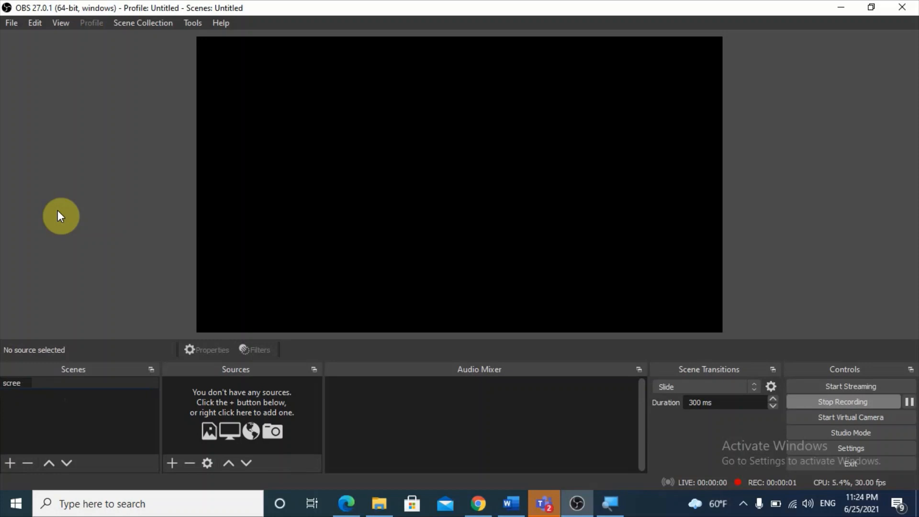
type("n recording")
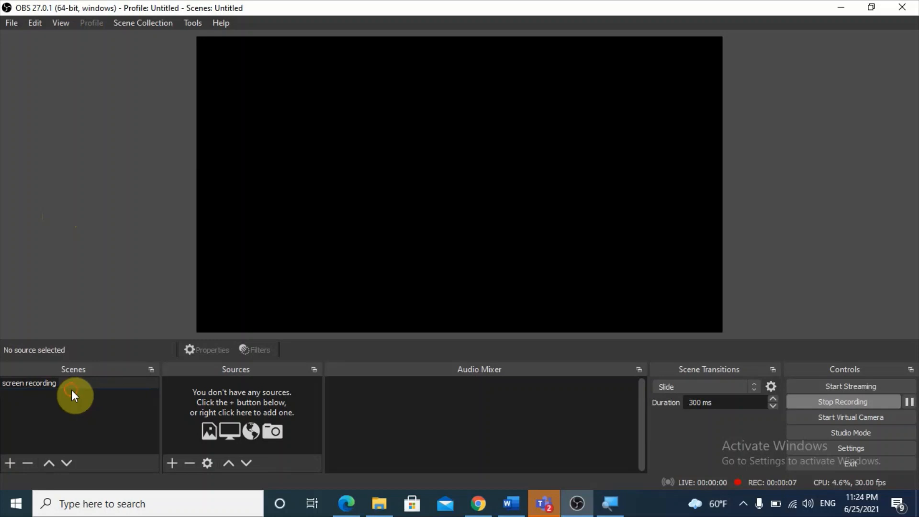
key("Return")
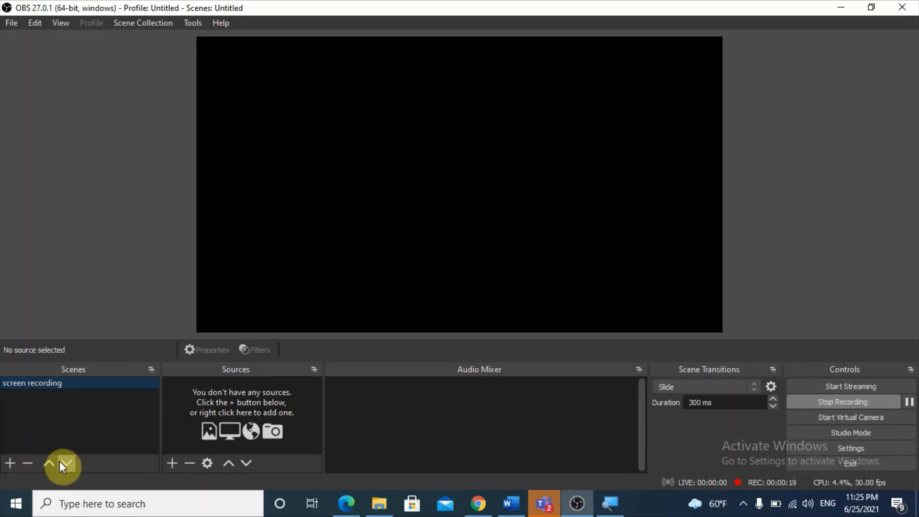
- Add a second scene named "virtual Camera"
left_click(14, 463)
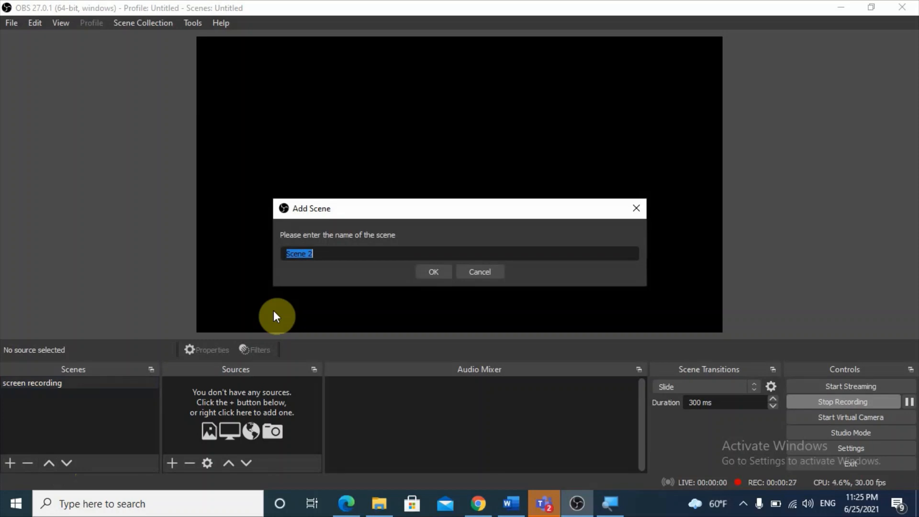
type("virtual Camera")
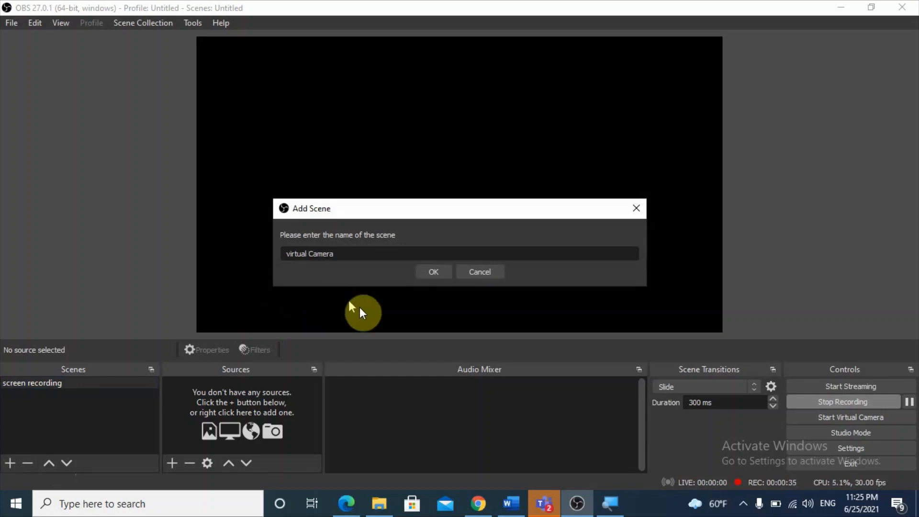
left_click(433, 272)
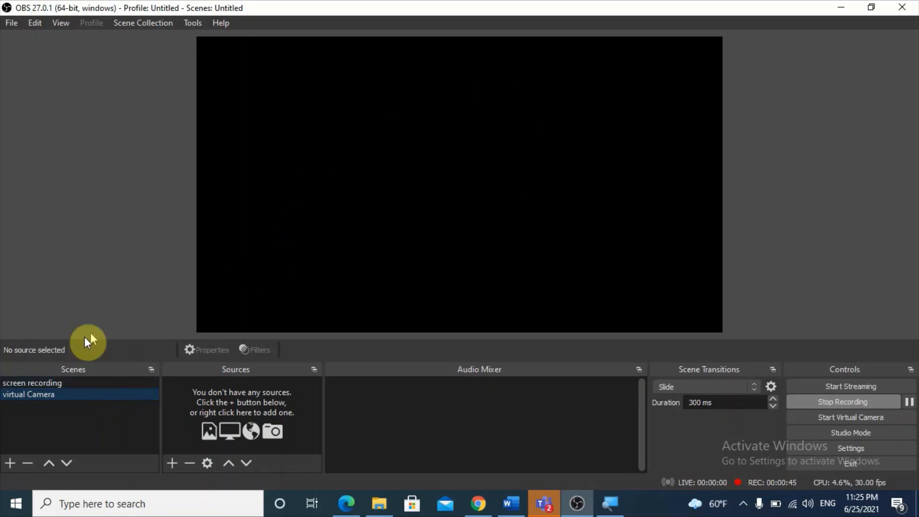
- Select the screen recording scene, move it below virtual Camera and return it to the top of the scene list
left_click(16, 383)
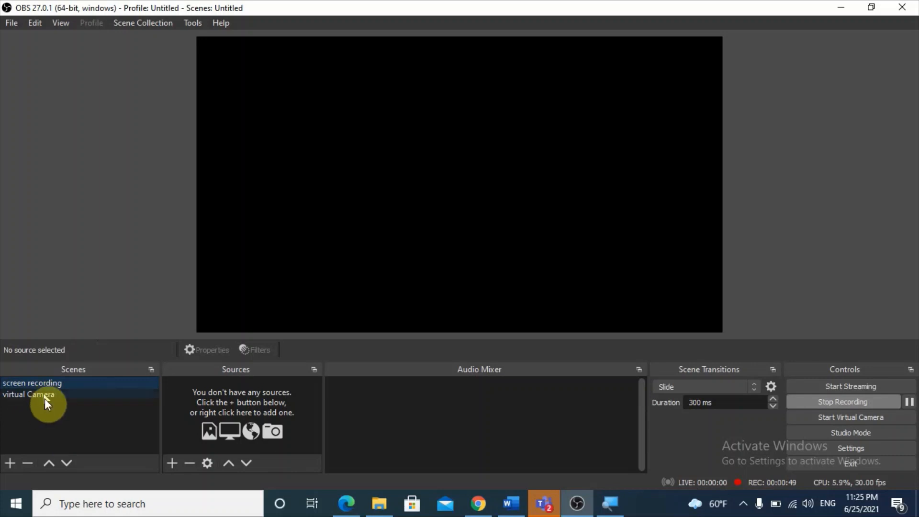
left_click(66, 460)
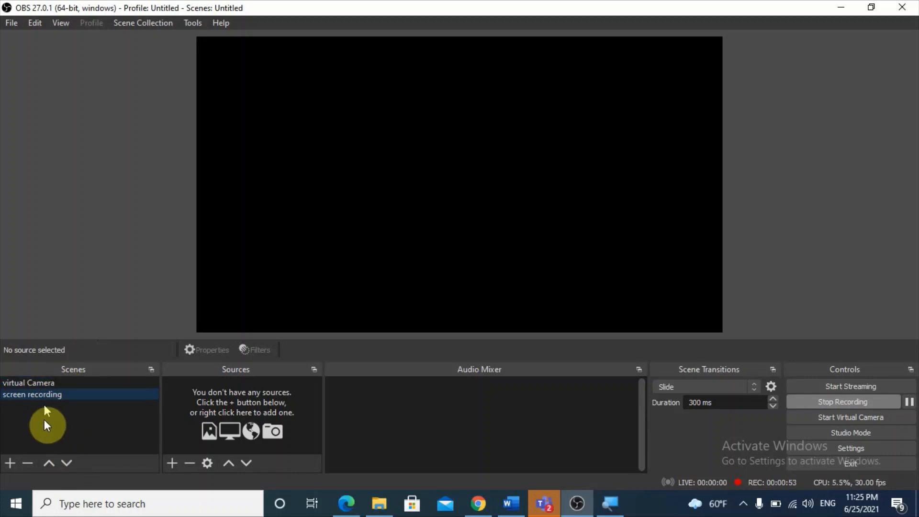
left_click(49, 463)
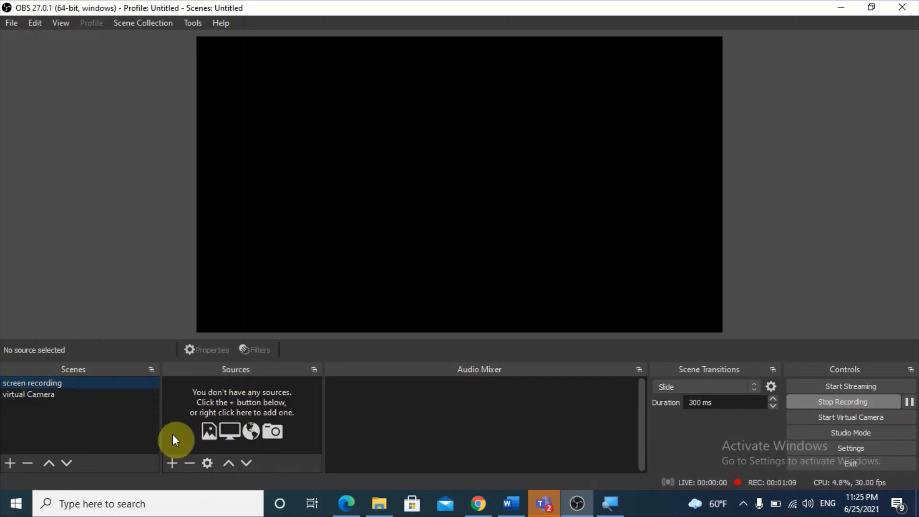
- Add a new Audio Input Capture source to the screen recording scene, using the Microphone Array (Realtek(R) Audio) device
left_click(170, 464)
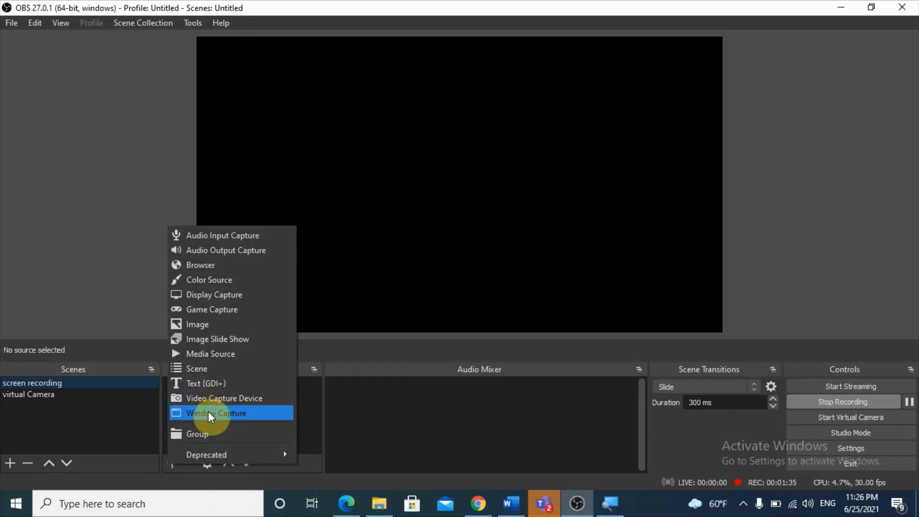
left_click(211, 235)
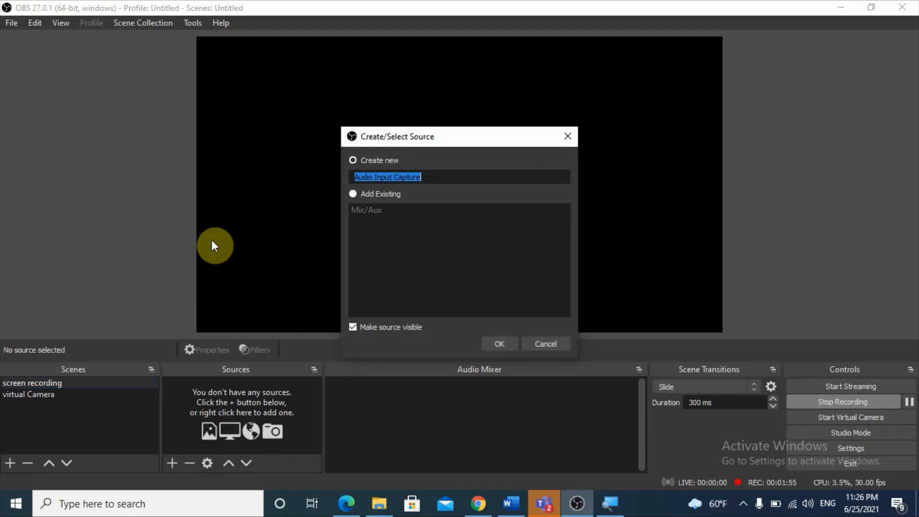
left_click(496, 343)
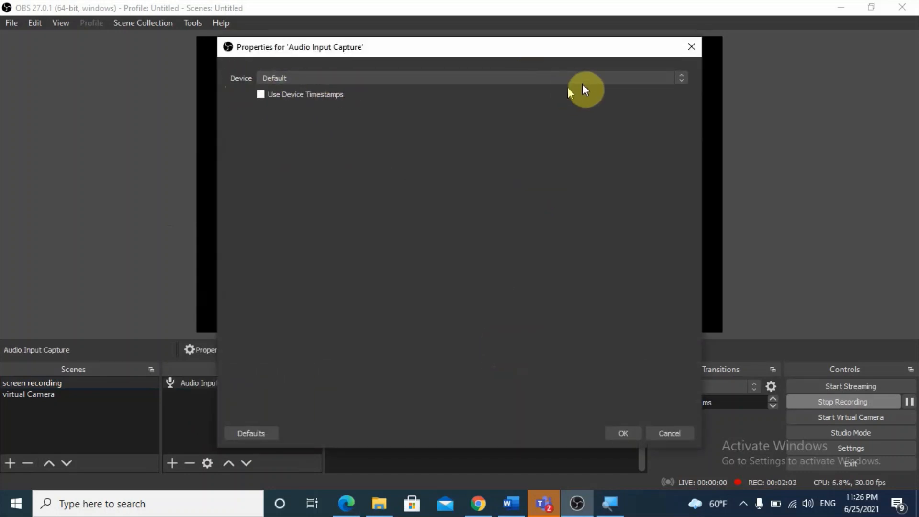
left_click(680, 83)
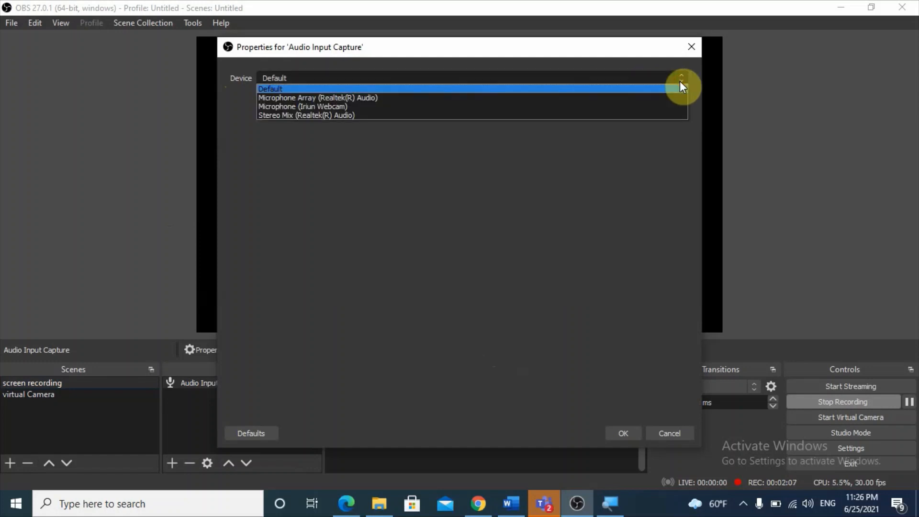
left_click(380, 99)
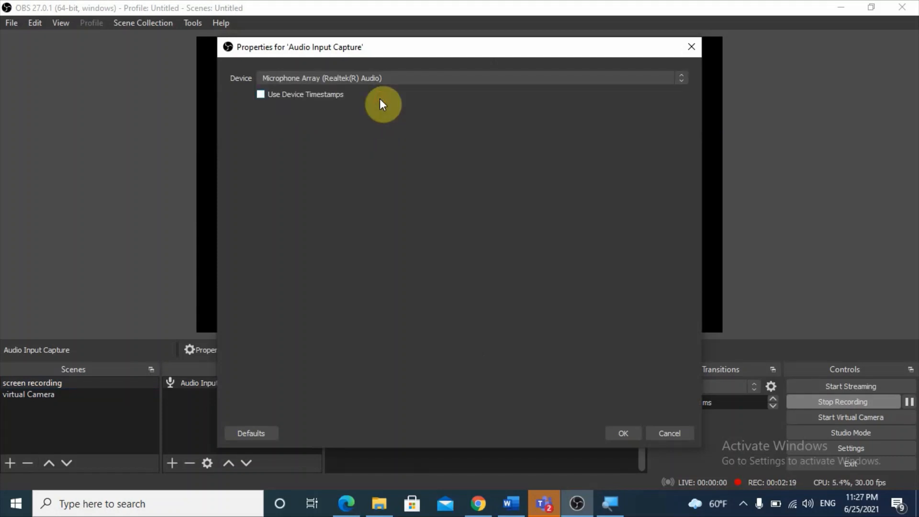
left_click(630, 438)
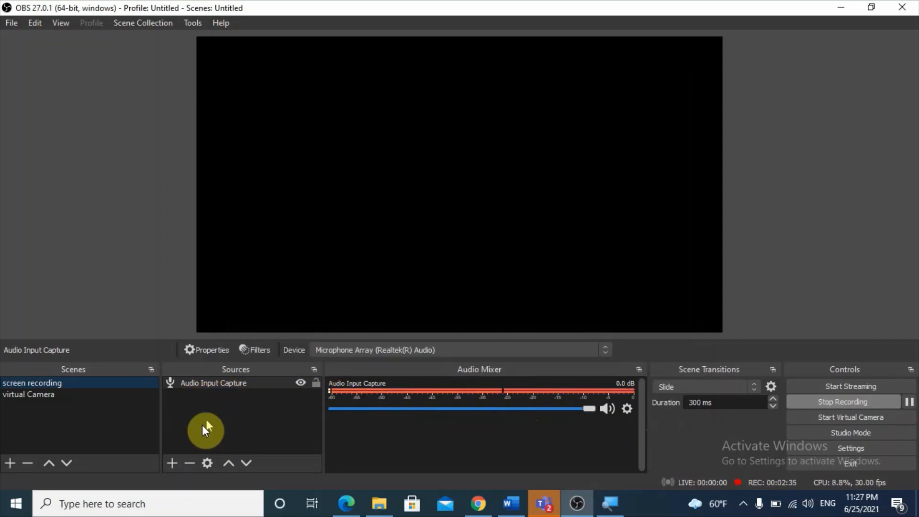
- Add a new Audio Output Capture source to the scene, using the Speaker / Headphone (Realtek(R) Audio) device
left_click(172, 462)
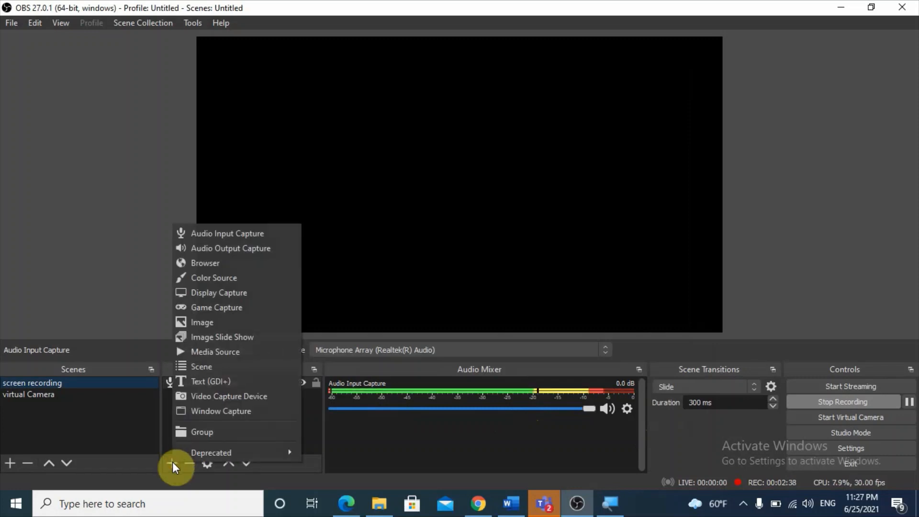
left_click(231, 251)
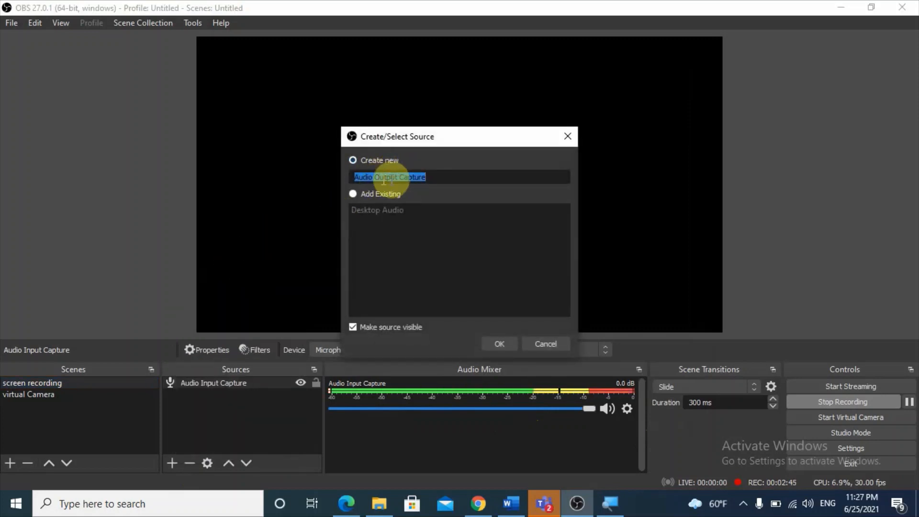
left_click(502, 344)
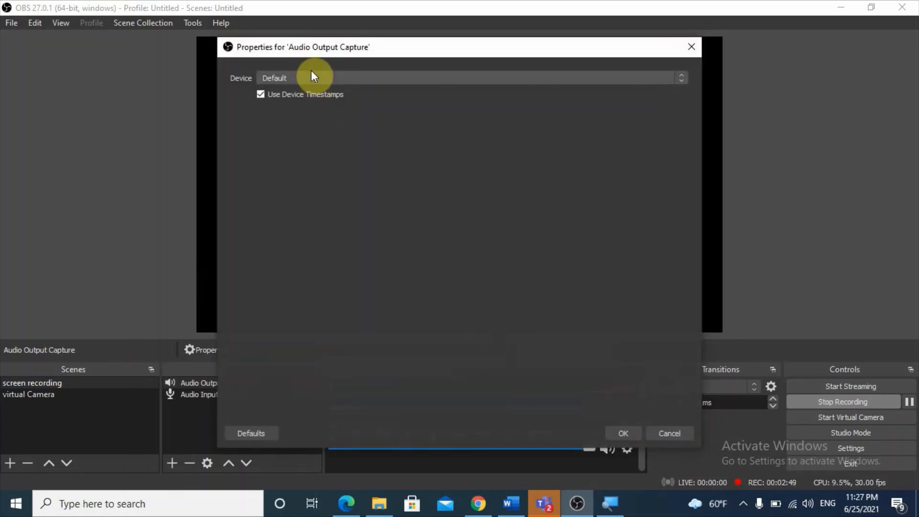
left_click(305, 77)
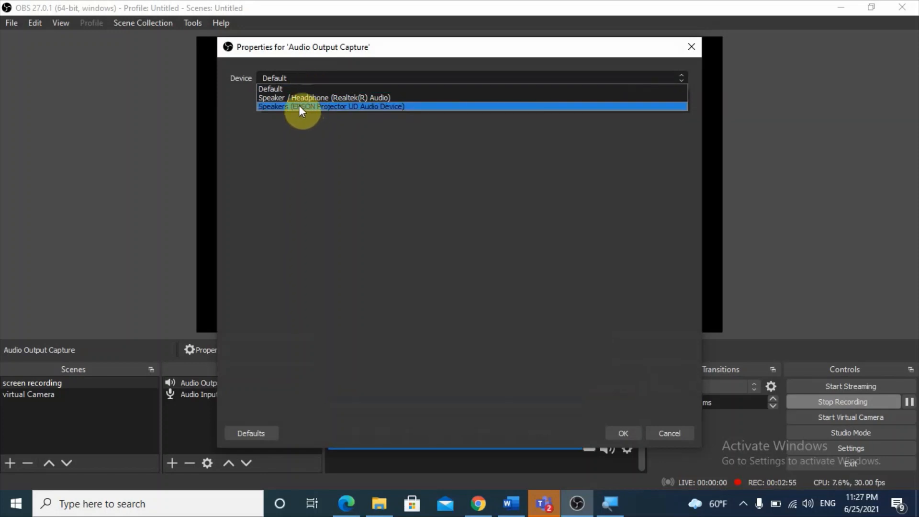
left_click(296, 99)
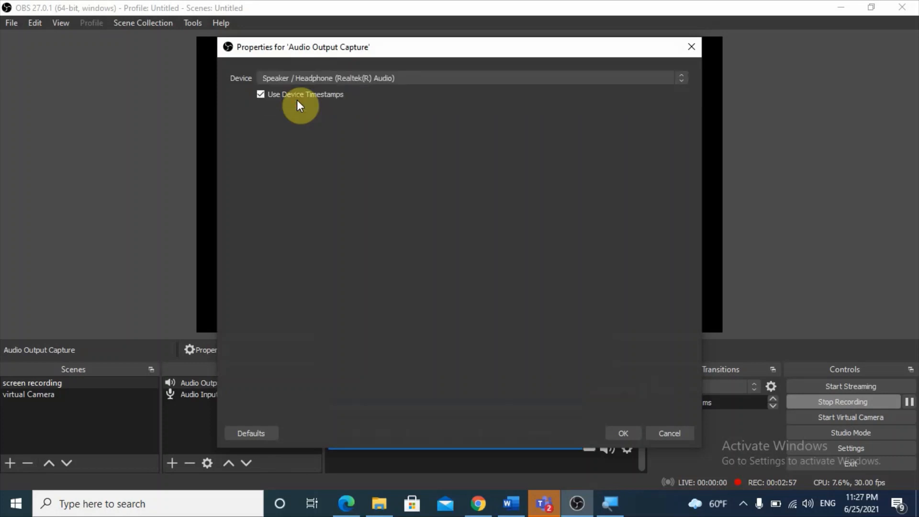
left_click(625, 433)
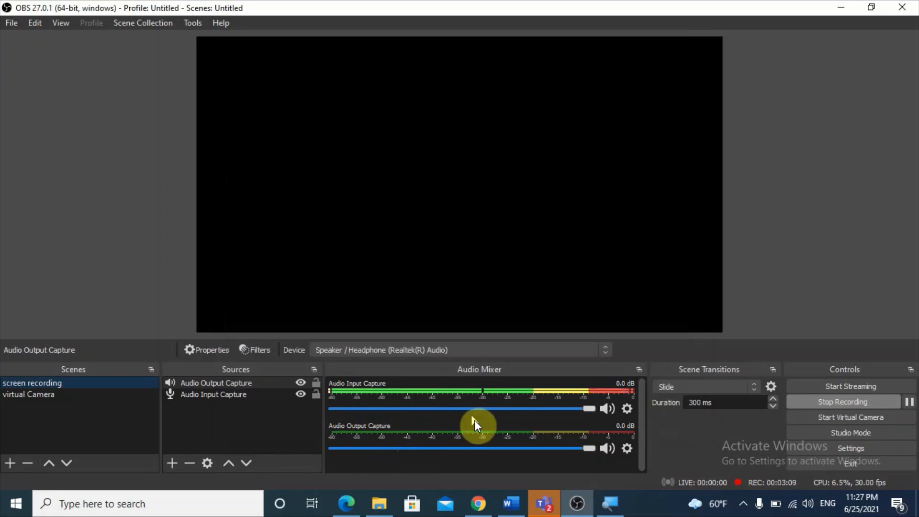
- Try lowering and muting the Audio Input Capture in the mixer, and return it to unmuted at 0.0 dB
left_click(554, 408)
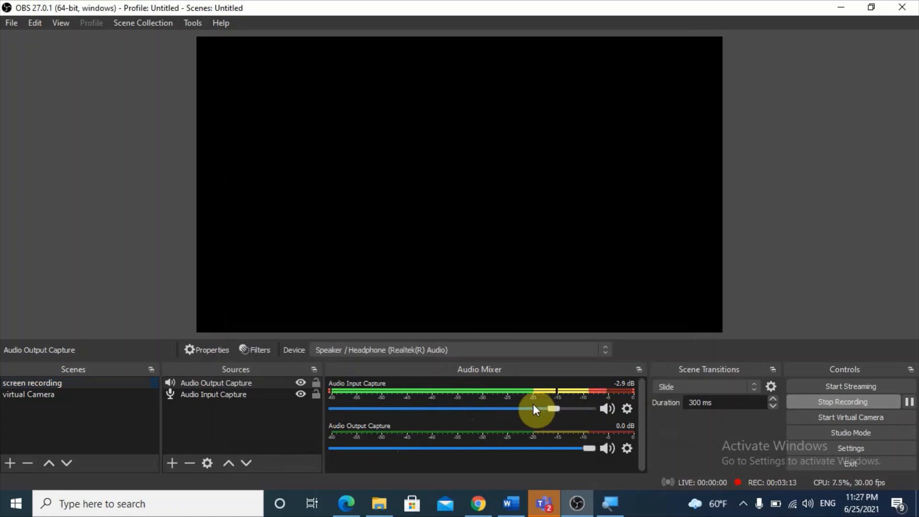
left_click(535, 408)
left_click(606, 409)
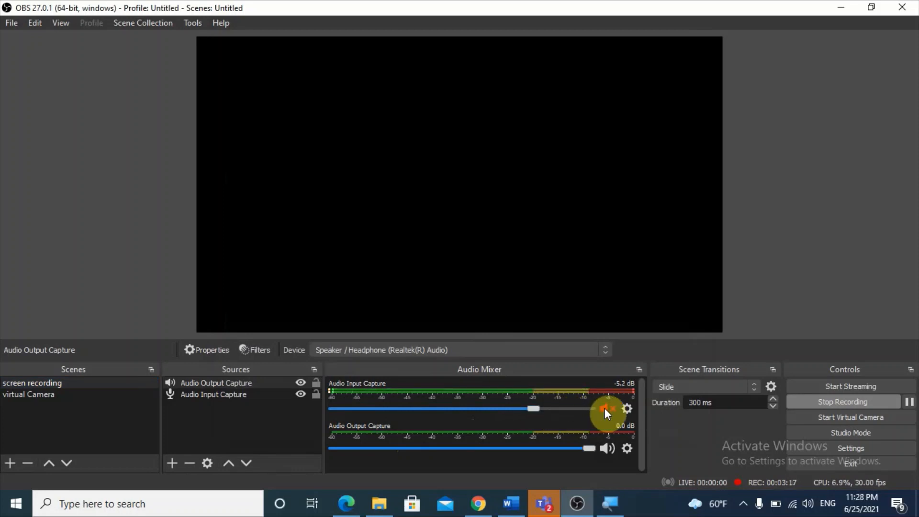
left_click(605, 408)
left_click_drag(575, 408, 586, 408)
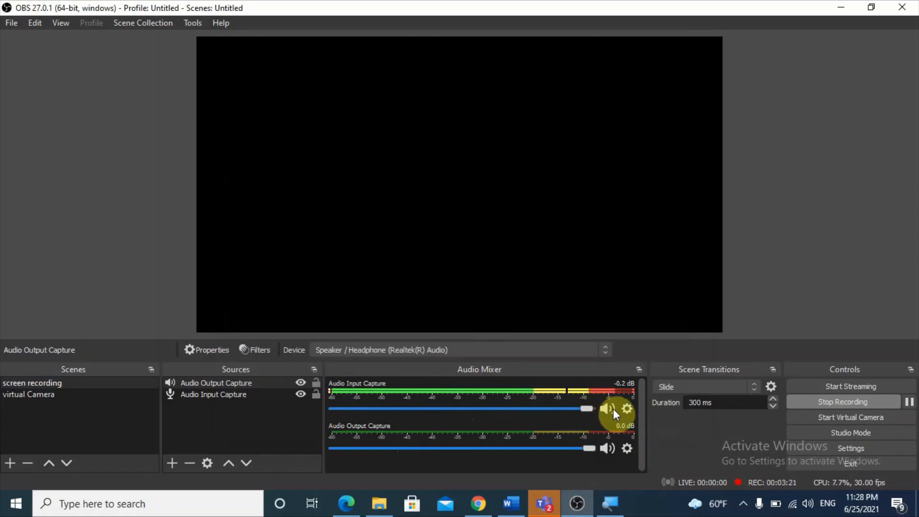
left_click(585, 409)
left_click_drag(584, 409, 592, 411)
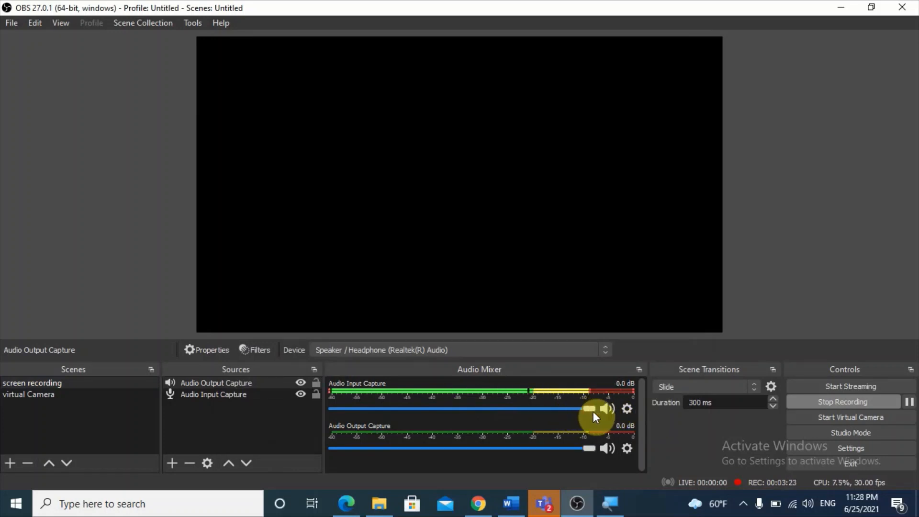
left_click(627, 408)
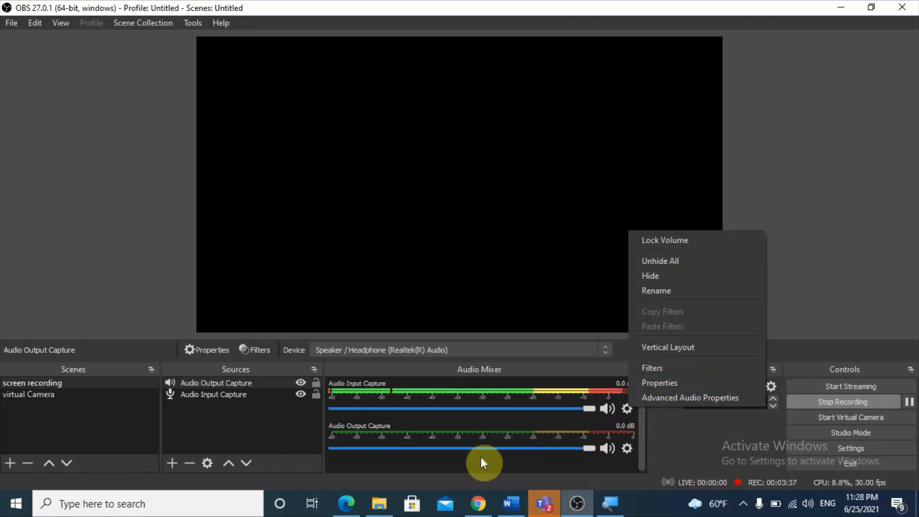
left_click(471, 466)
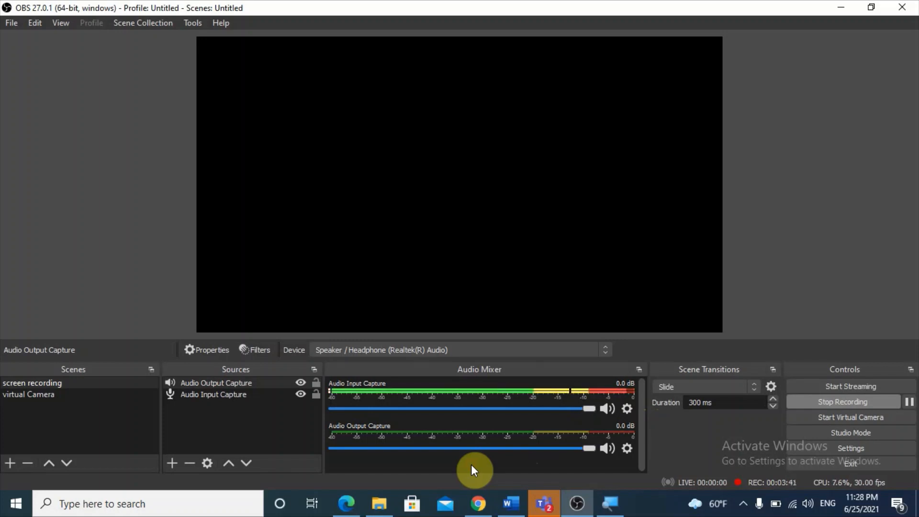
- Add a new Display Capture source of Display 1, the primary monitor, with automatic capture method and cursor capture
left_click(171, 462)
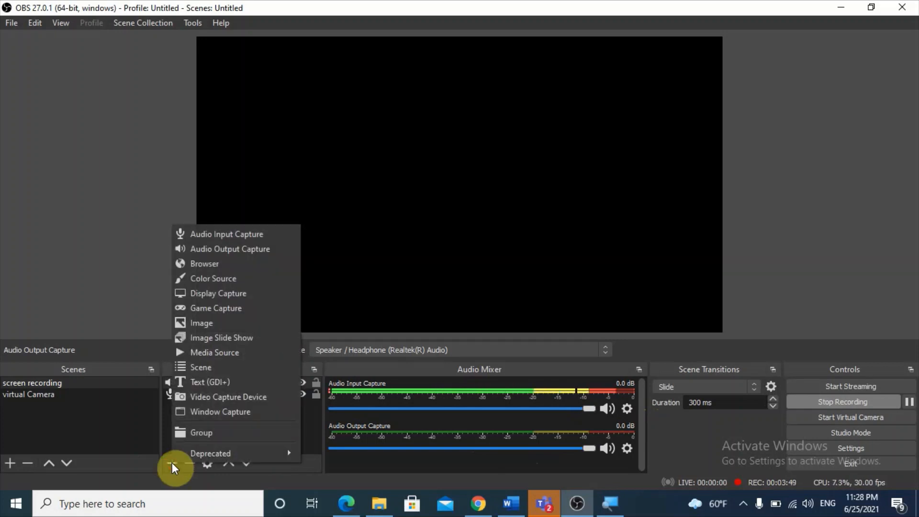
left_click(200, 297)
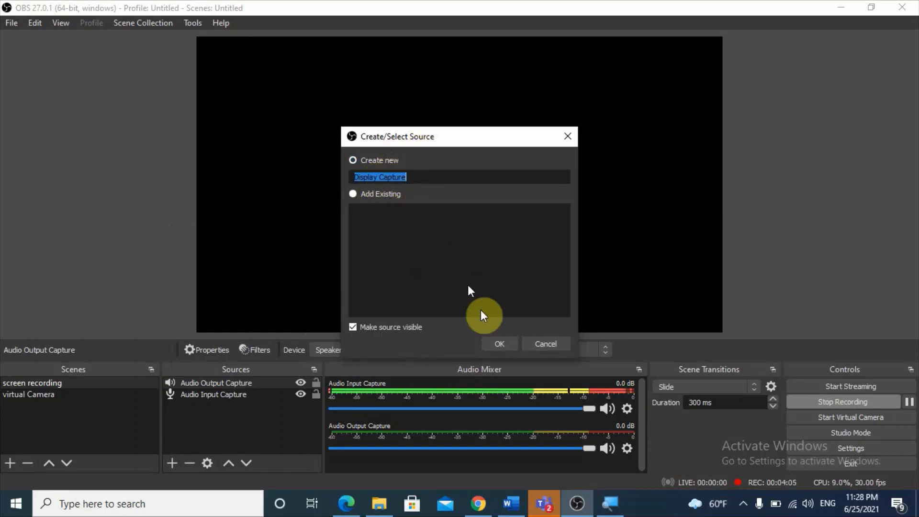
left_click(501, 344)
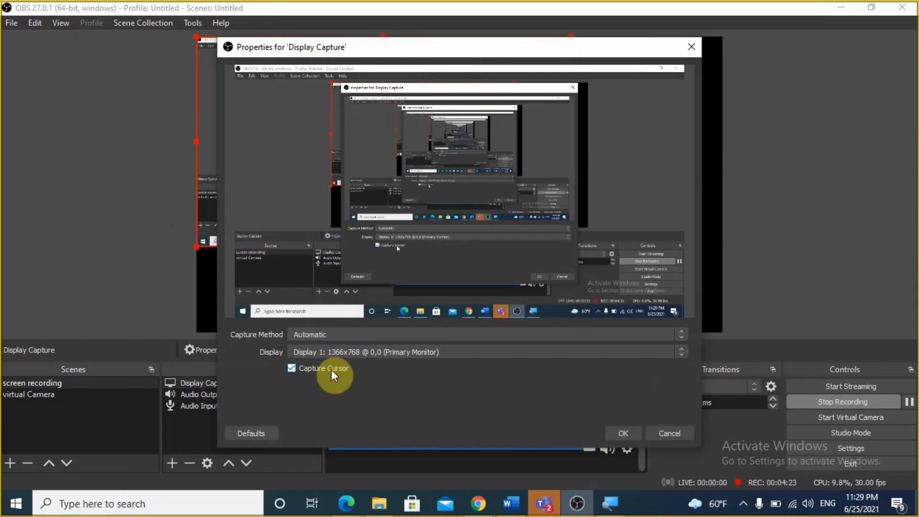
left_click(619, 431)
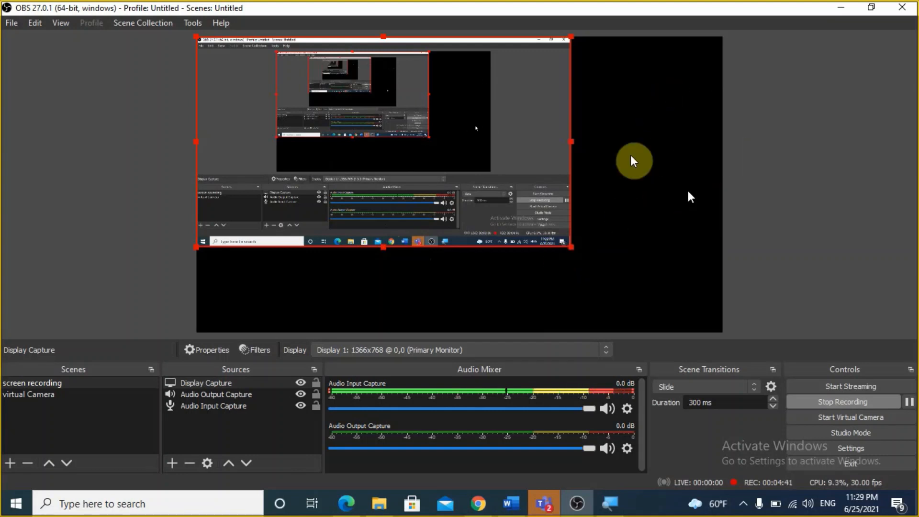
right_click(452, 177)
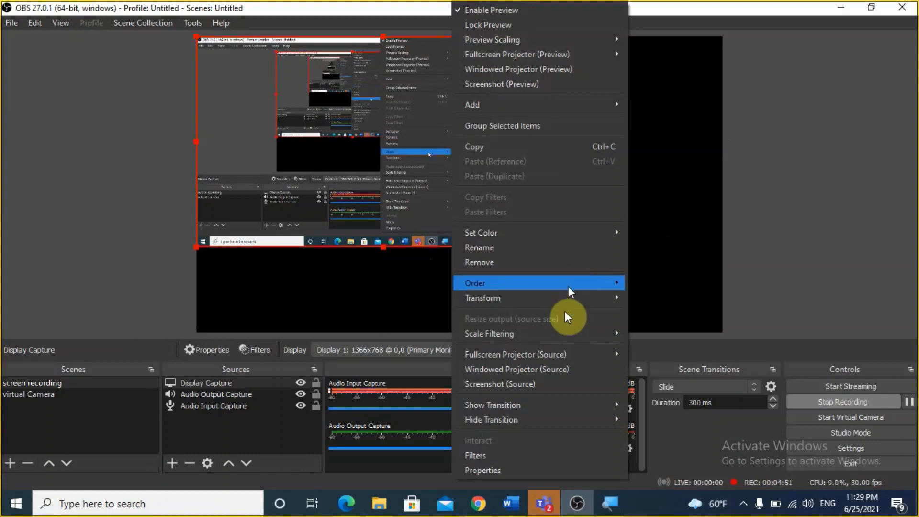
mouse_move(570, 283)
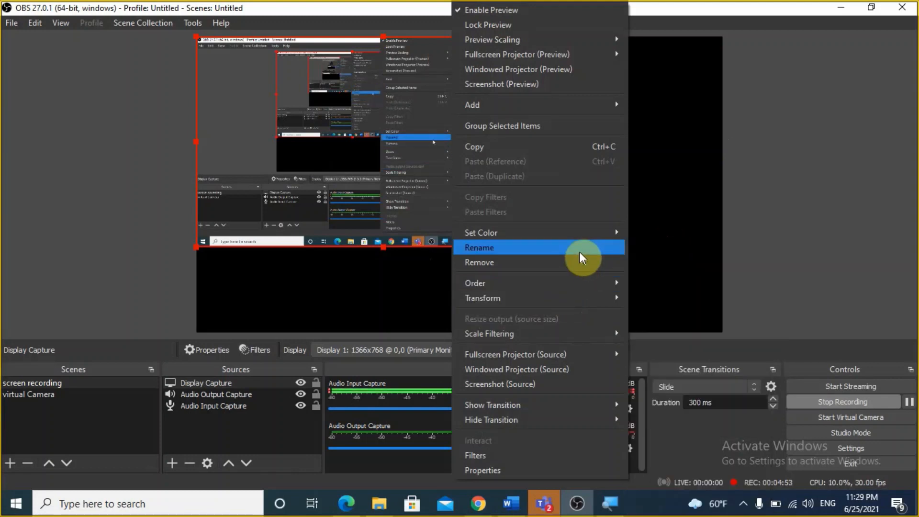
mouse_move(576, 245)
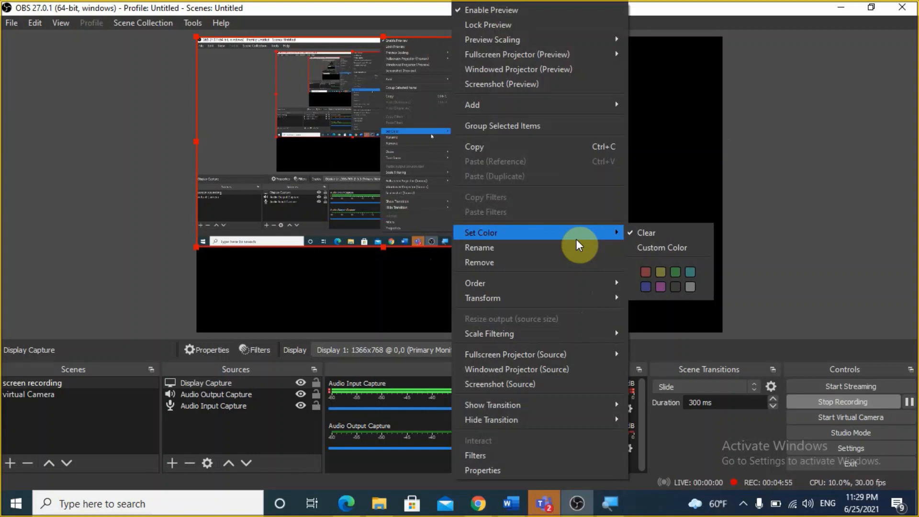
mouse_move(536, 57)
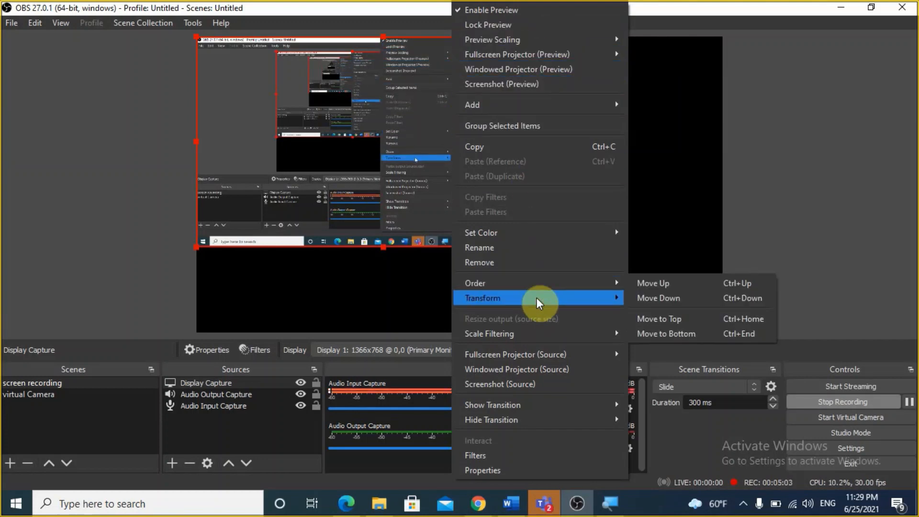
mouse_move(536, 335)
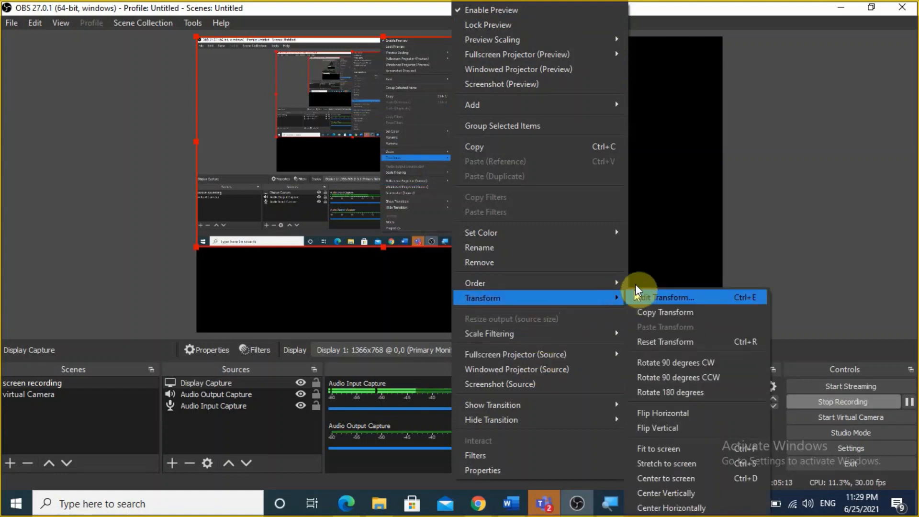
left_click(669, 227)
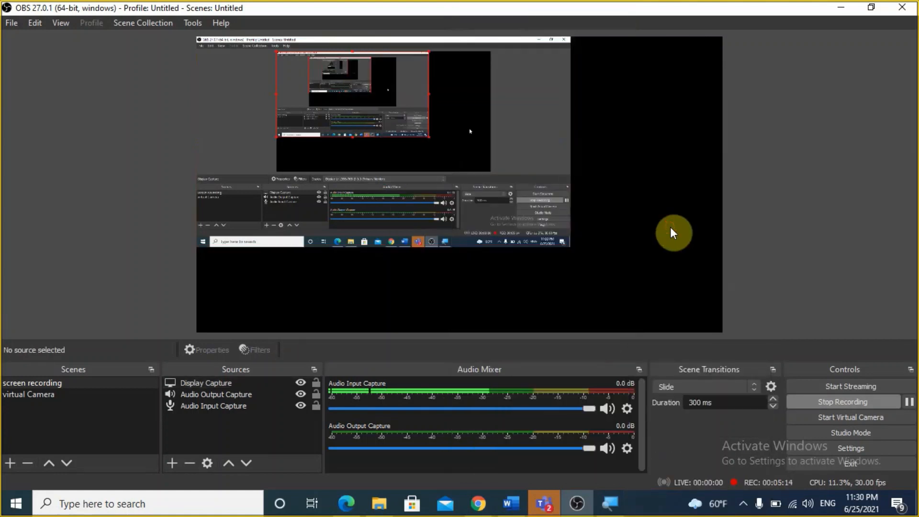
- Enlarge the Display Capture in the preview until it fills the whole canvas
left_click(530, 208)
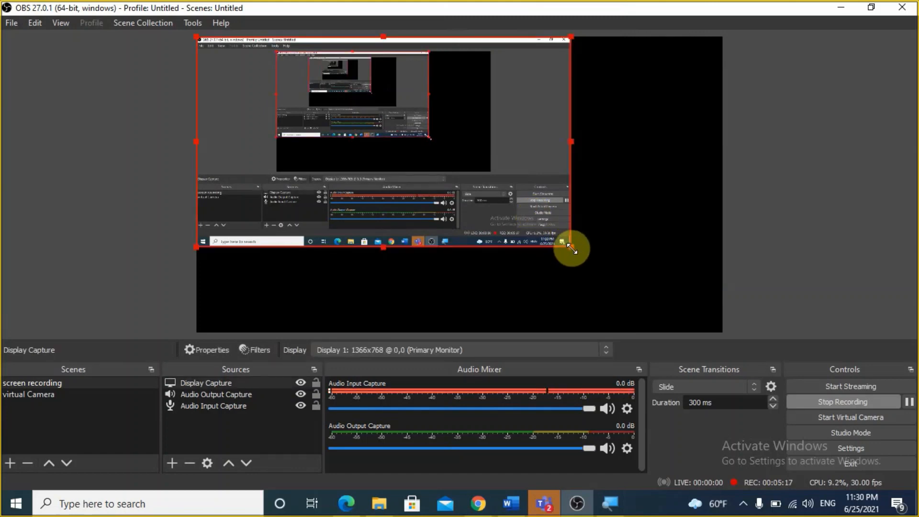
left_click_drag(571, 248, 702, 325)
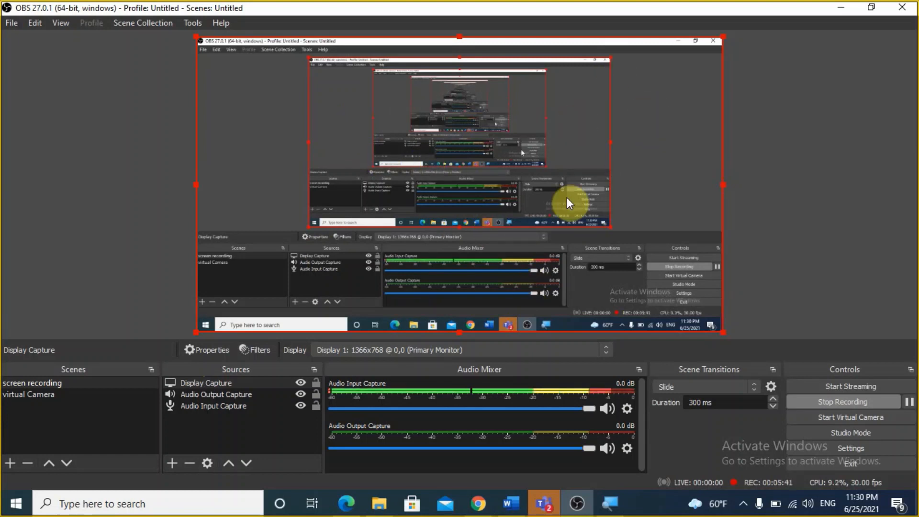
- Stop the running recording and start a new one
left_click(843, 403)
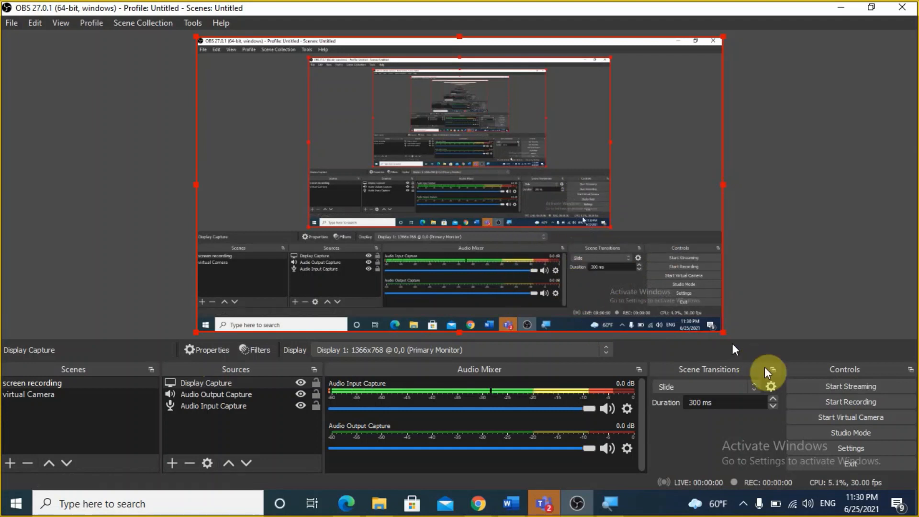
left_click(805, 397)
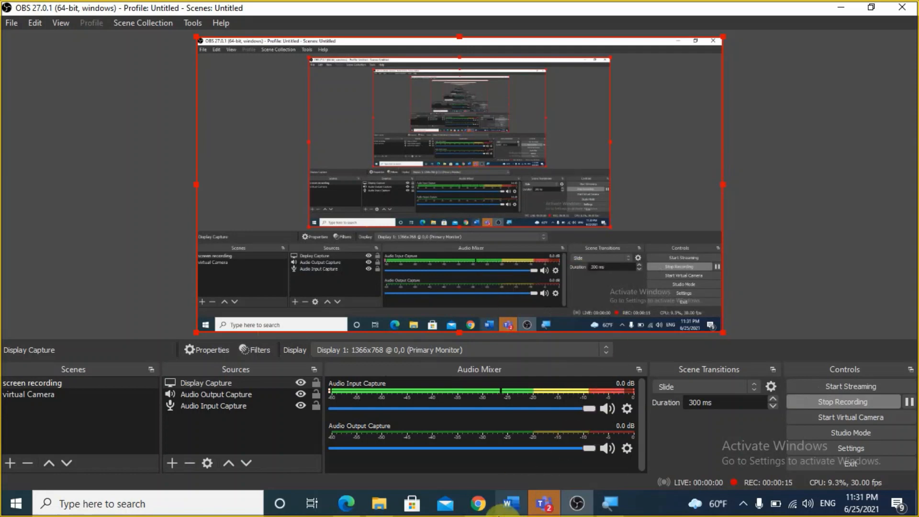
- Record a brief view of the open Word document, and pause the recording back in OBS
left_click(510, 511)
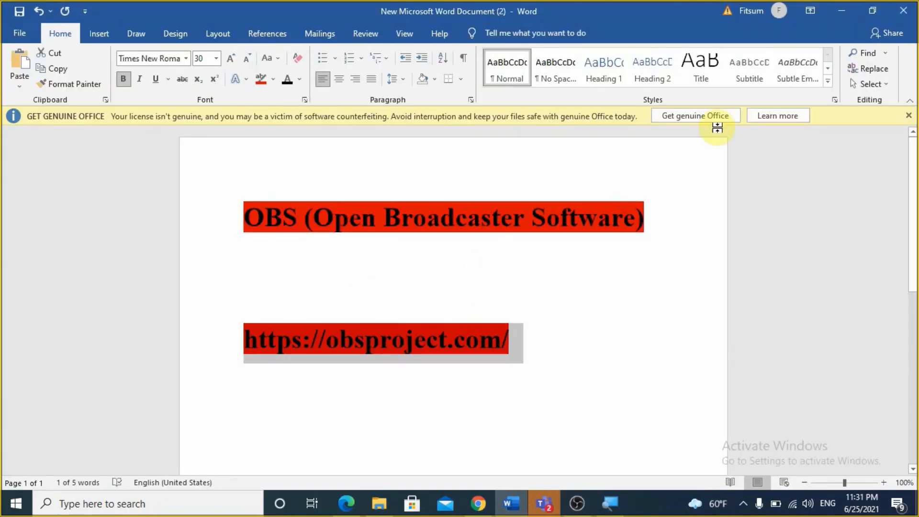
left_click(847, 11)
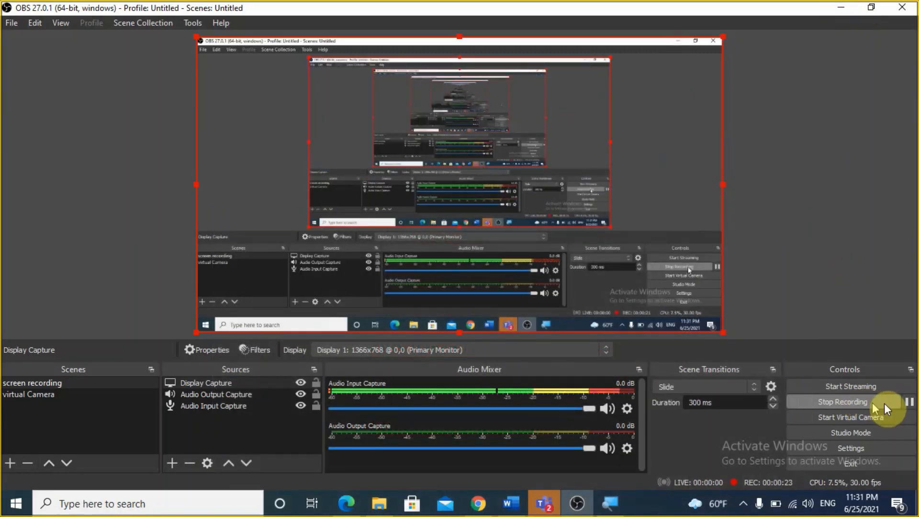
left_click(908, 403)
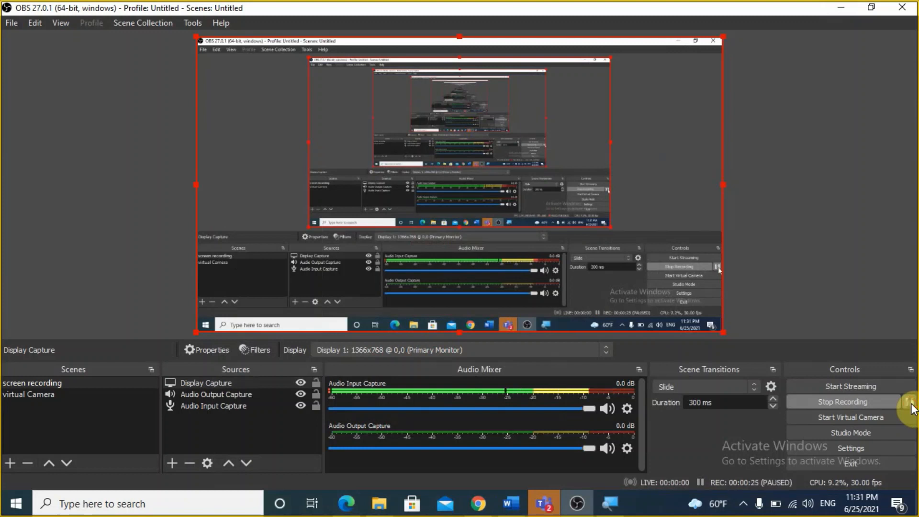
- Stop the paused recording and open the folder containing the saved recordings
left_click(846, 401)
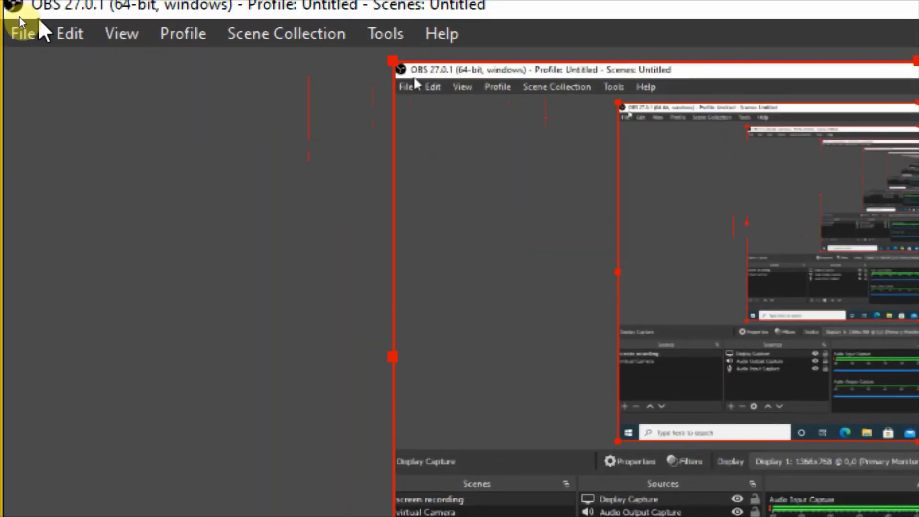
left_click(24, 24)
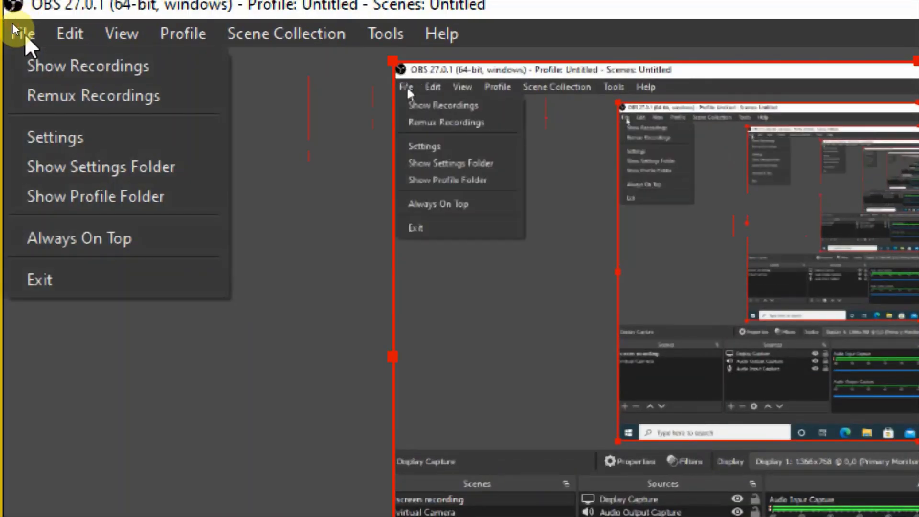
left_click(63, 67)
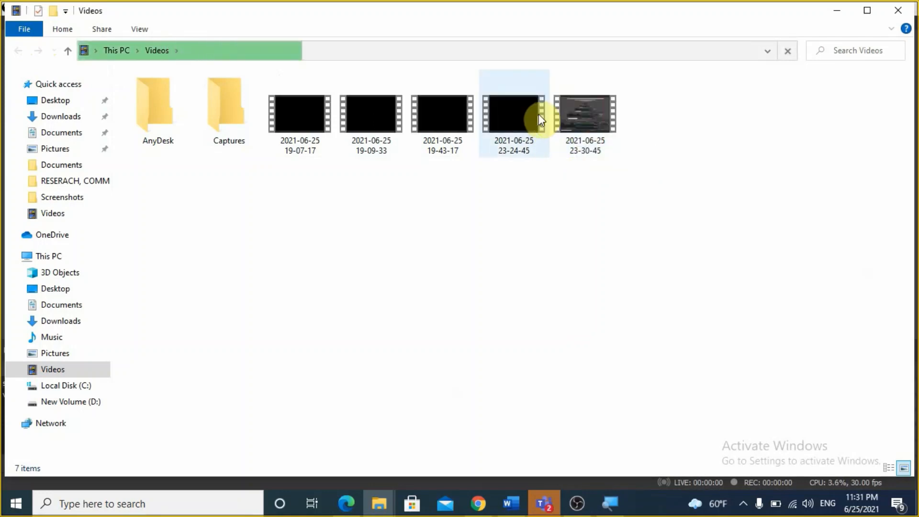
double_click(578, 114)
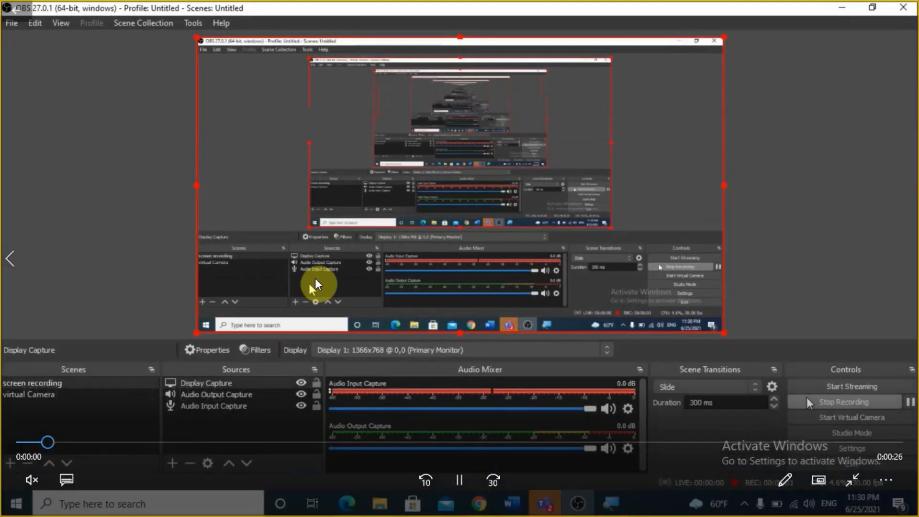
left_click_drag(157, 441, 903, 47)
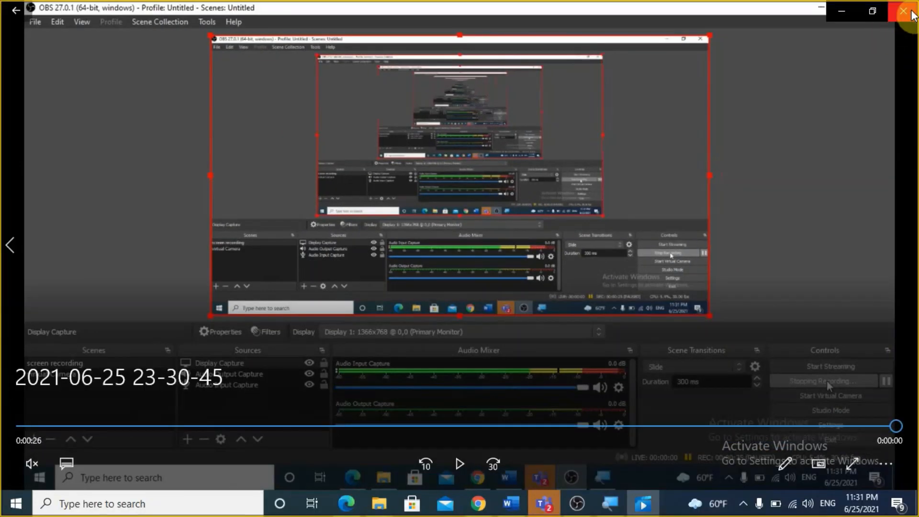
left_click(913, 14)
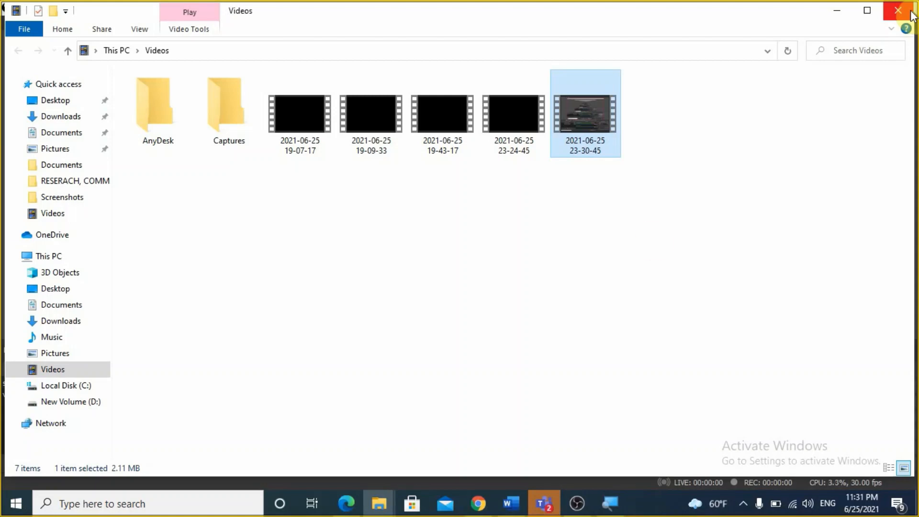
- Return to OBS and add a new visible Video Capture Device source using the HP TrueVision HD Camera with default settings
left_click(572, 505)
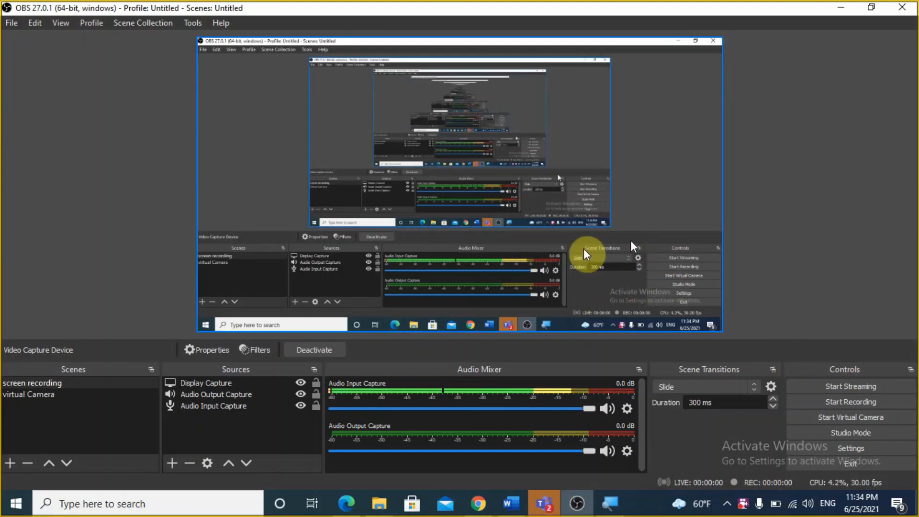
left_click(175, 463)
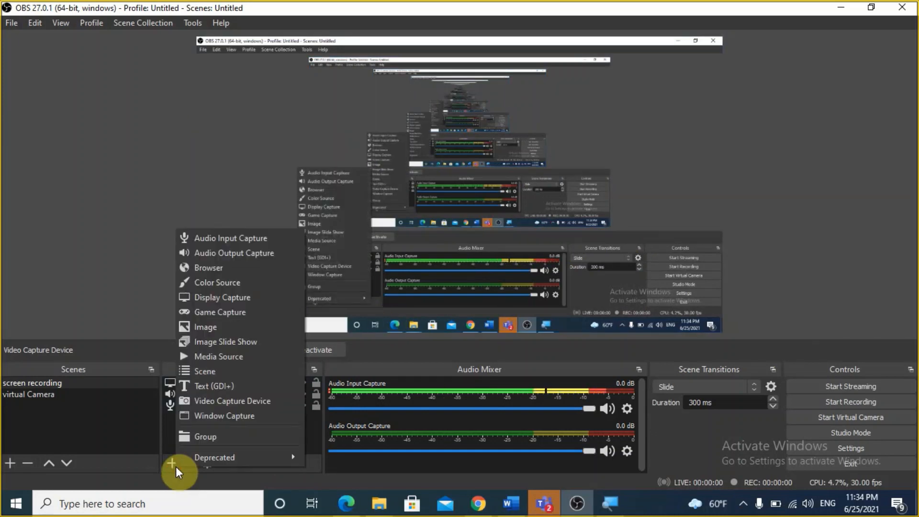
left_click(230, 400)
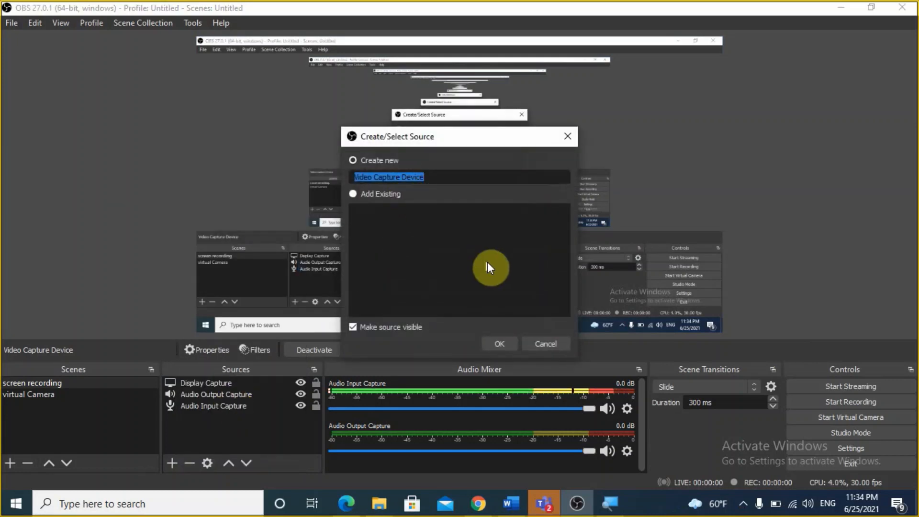
left_click(506, 347)
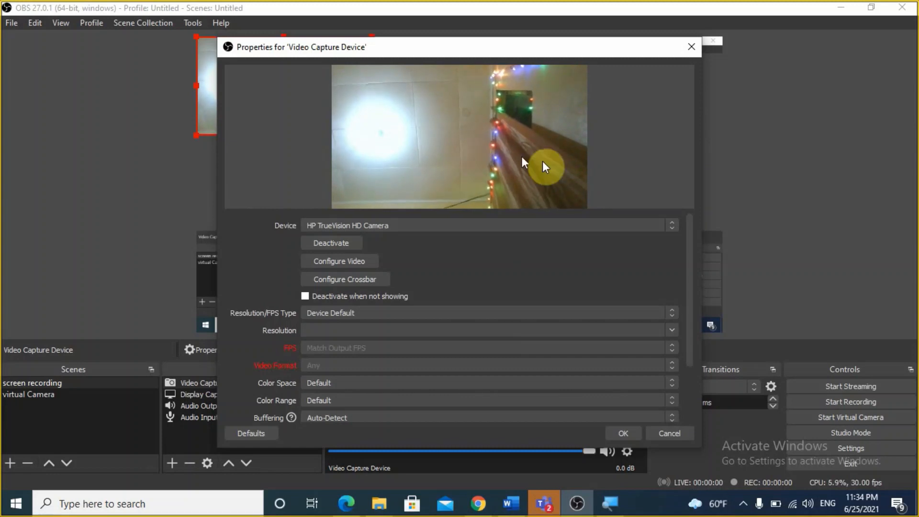
left_click(624, 434)
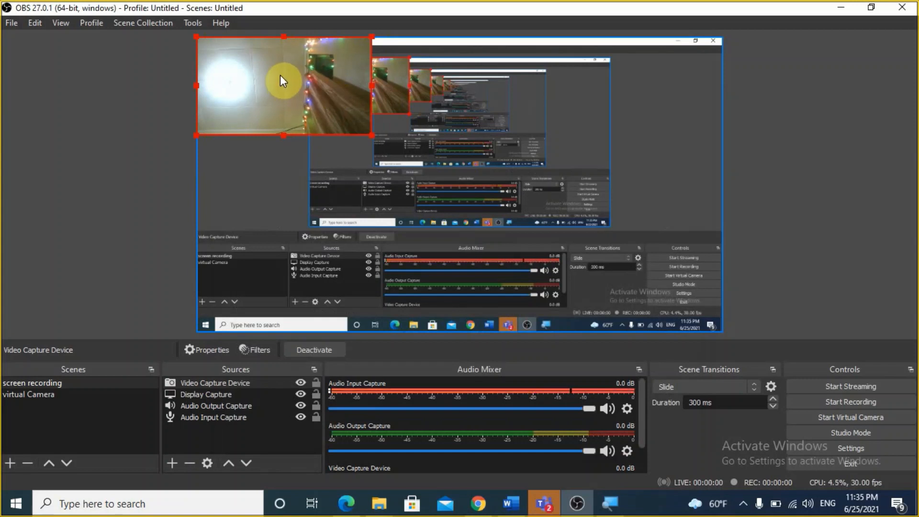
- Move the webcam picture to the canvas's lower-right corner and shrink it slightly, keeping it flush with the corner
left_click_drag(280, 77, 624, 271)
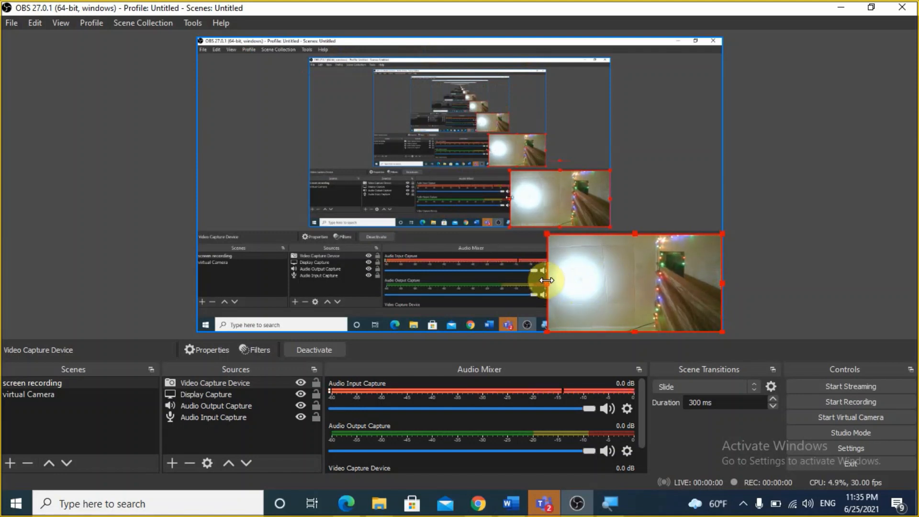
left_click_drag(551, 284, 578, 285)
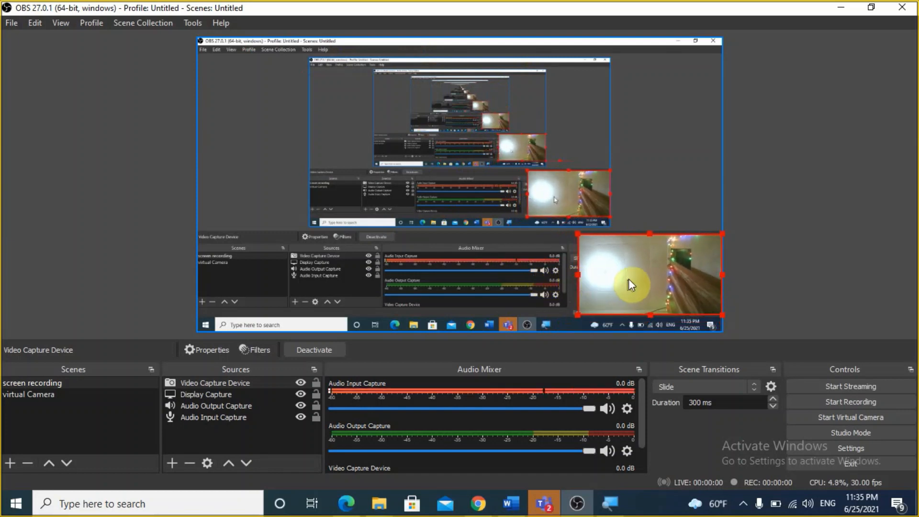
left_click_drag(635, 270, 631, 284)
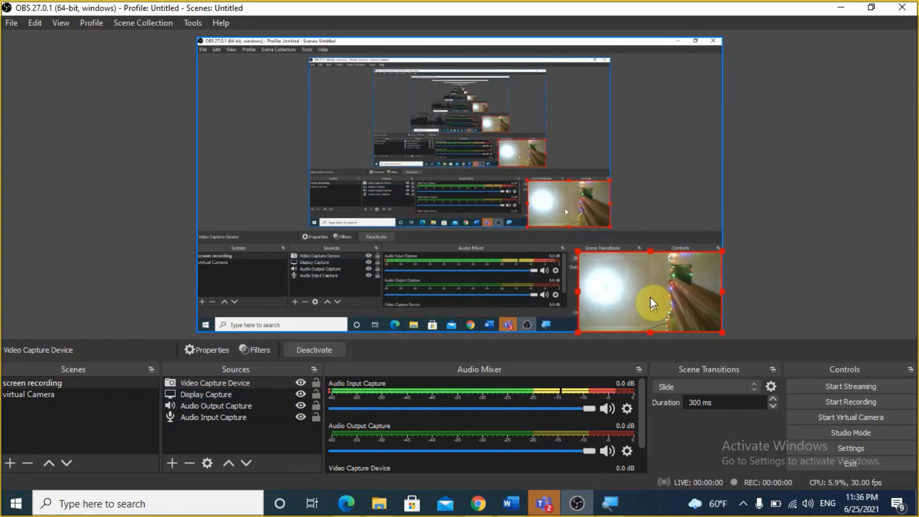
- Hide and lock the Video Capture Device source, and switch the Display Capture's visibility off and back on
left_click(299, 385)
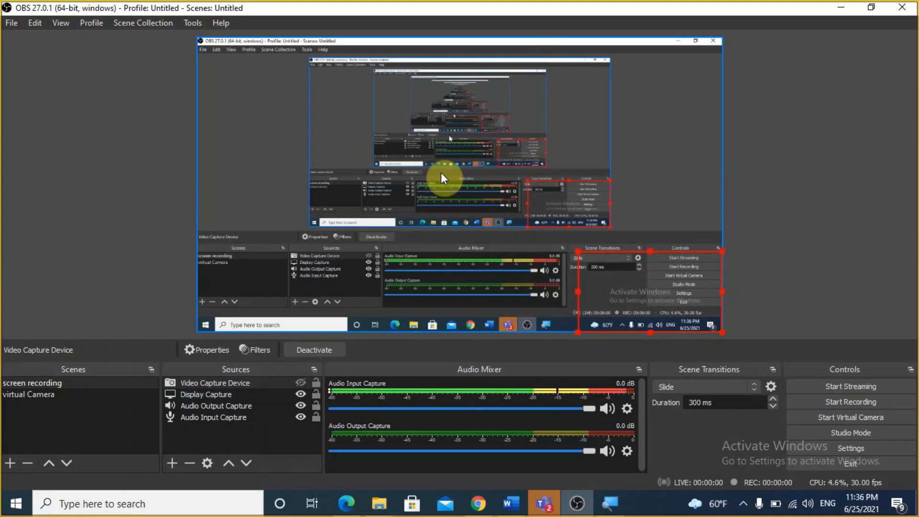
left_click(316, 385)
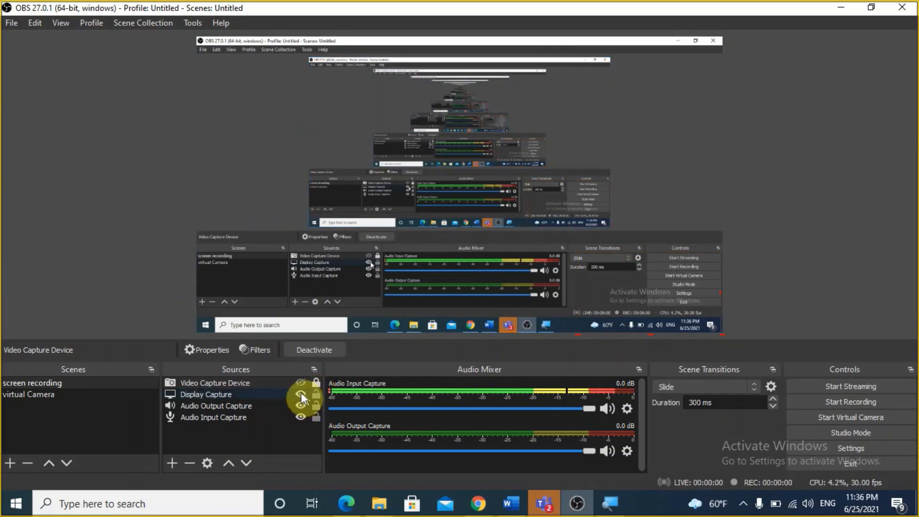
left_click(300, 393)
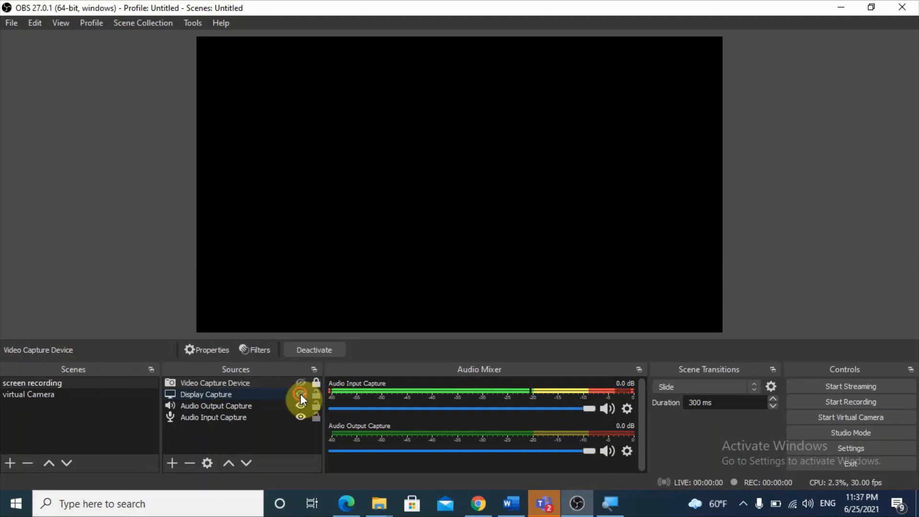
left_click(300, 393)
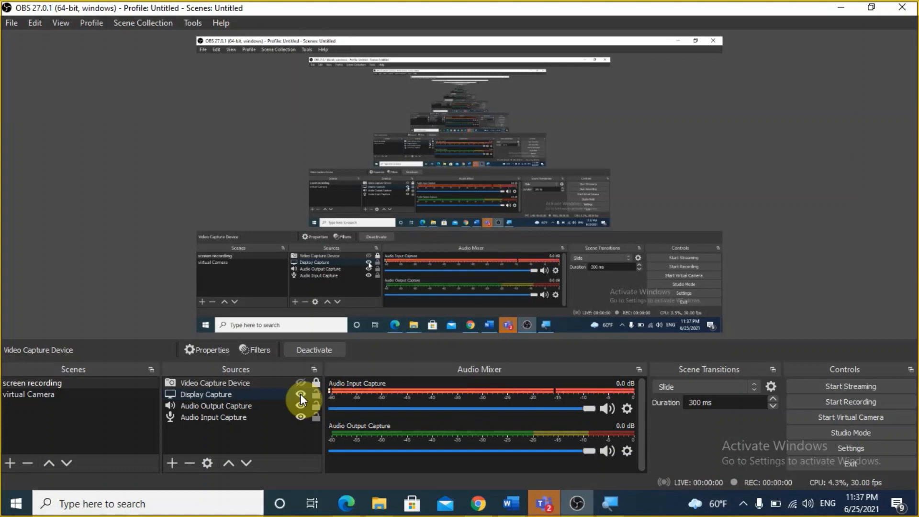
- Group the Video Capture Device and Display Capture sources under the name "video", and collapse the group
left_click(201, 383)
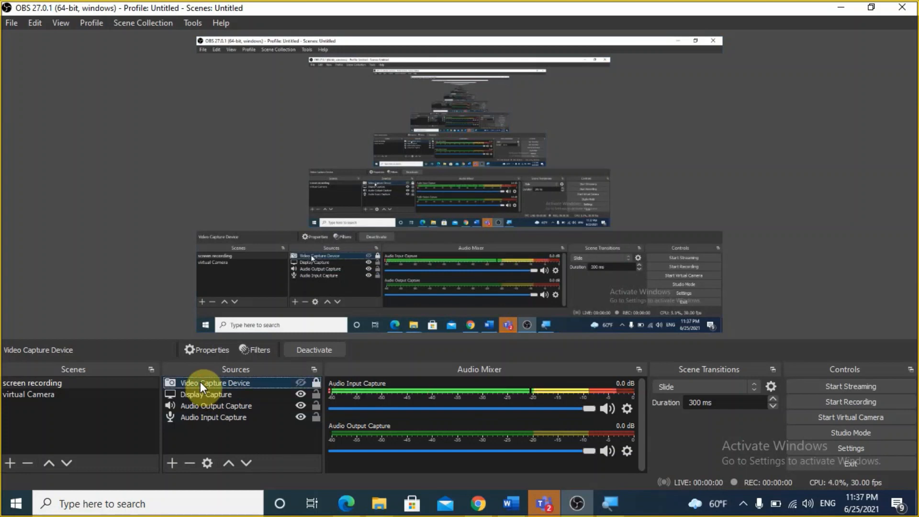
left_click(202, 394)
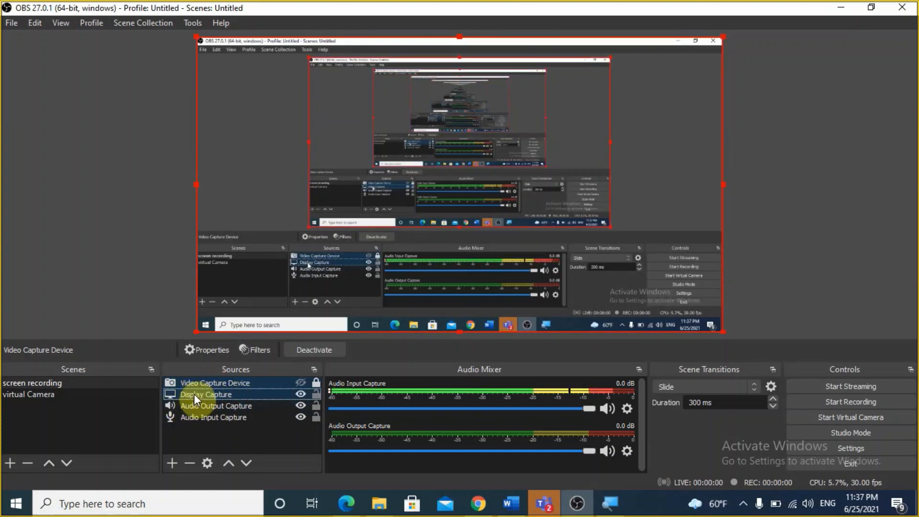
right_click(196, 391)
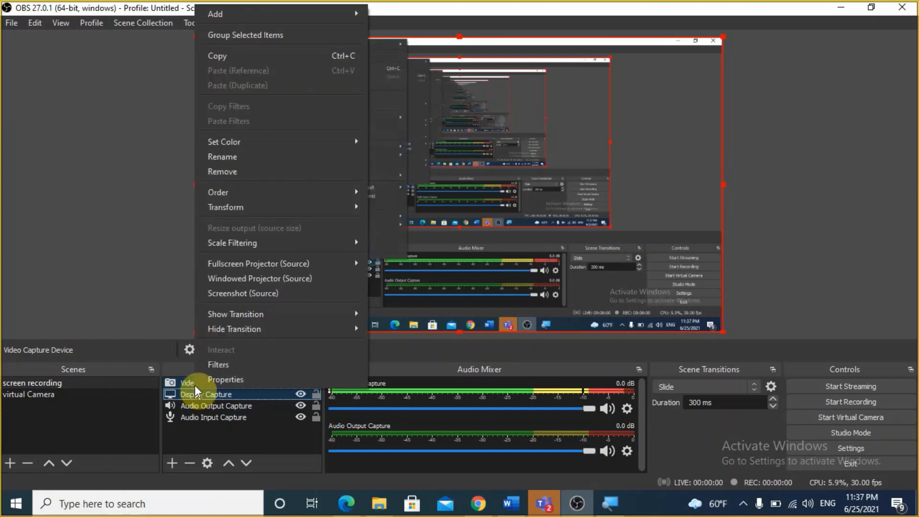
left_click(228, 35)
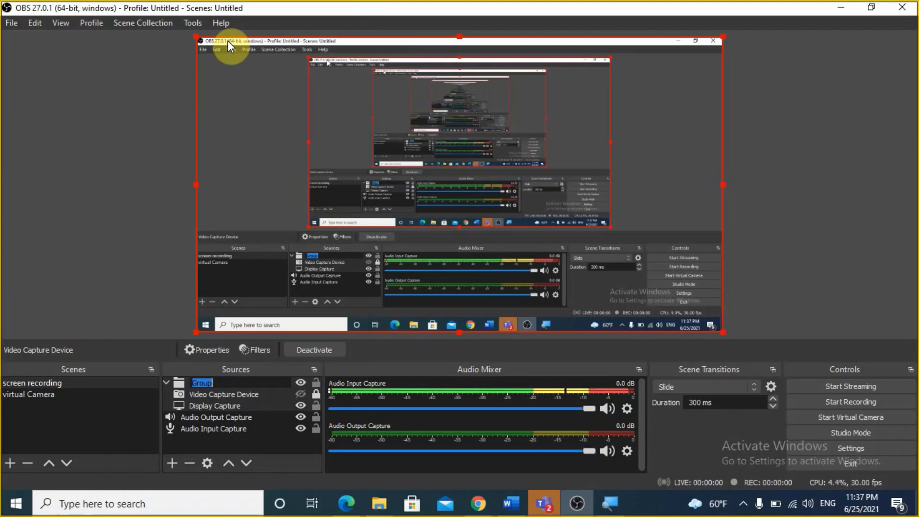
type("vid")
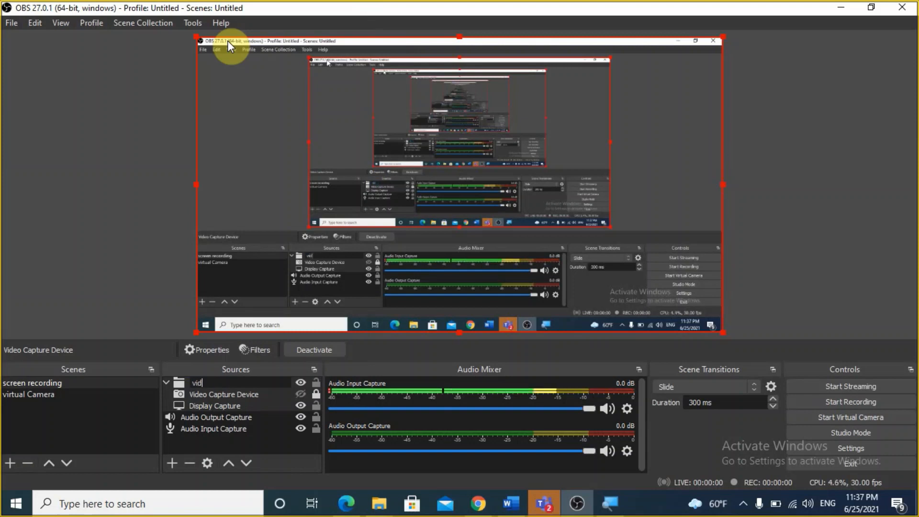
type("eo")
key("Return")
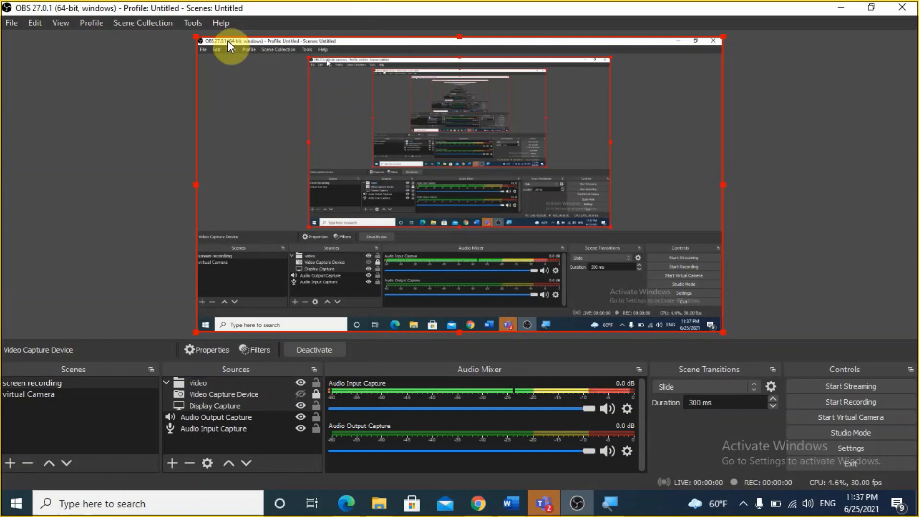
left_click(167, 383)
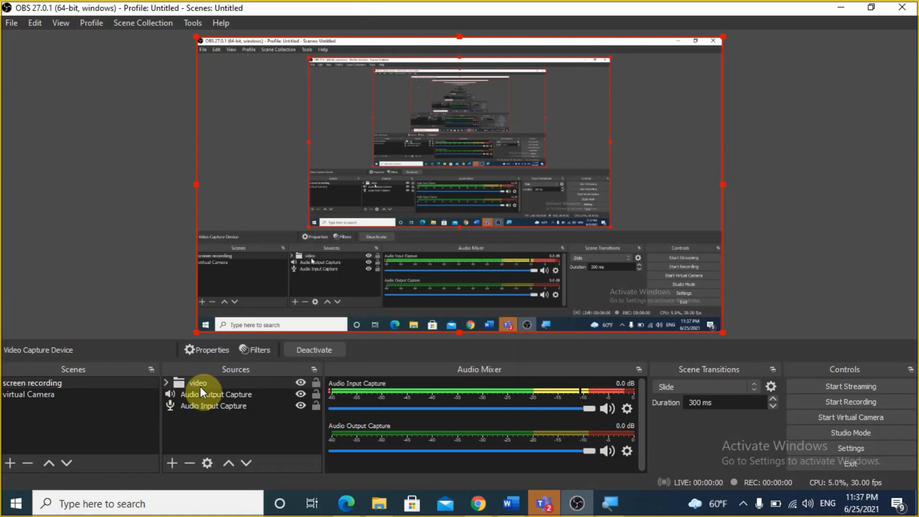
left_click(166, 383)
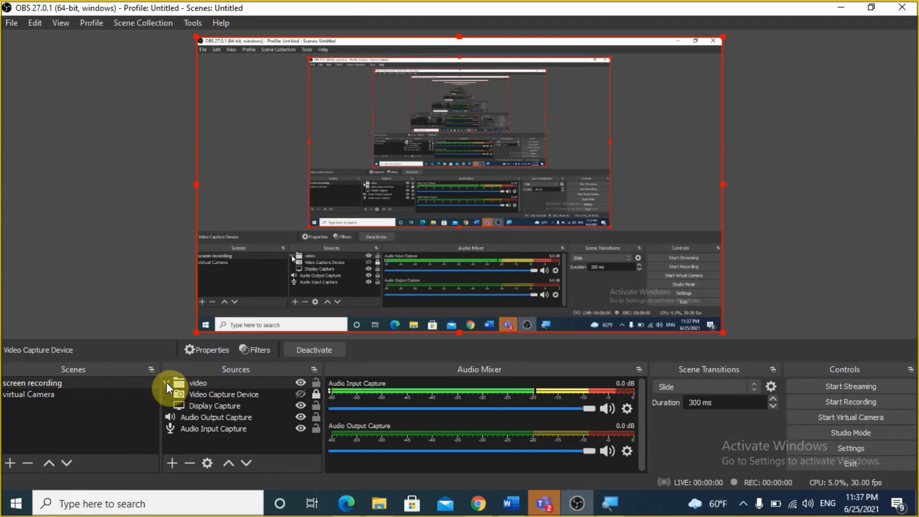
left_click(167, 383)
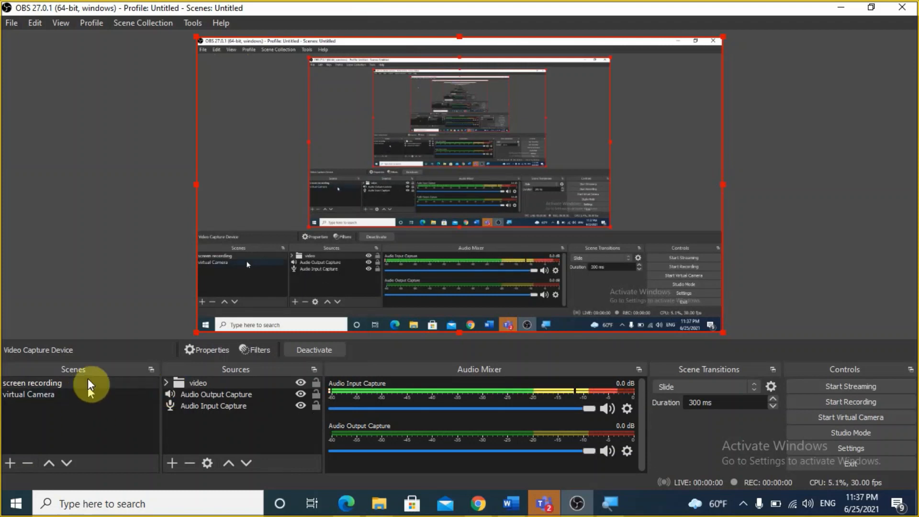
- Switch to the virtual Camera scene and back to the screen recording scene to compare their sources
left_click(65, 395)
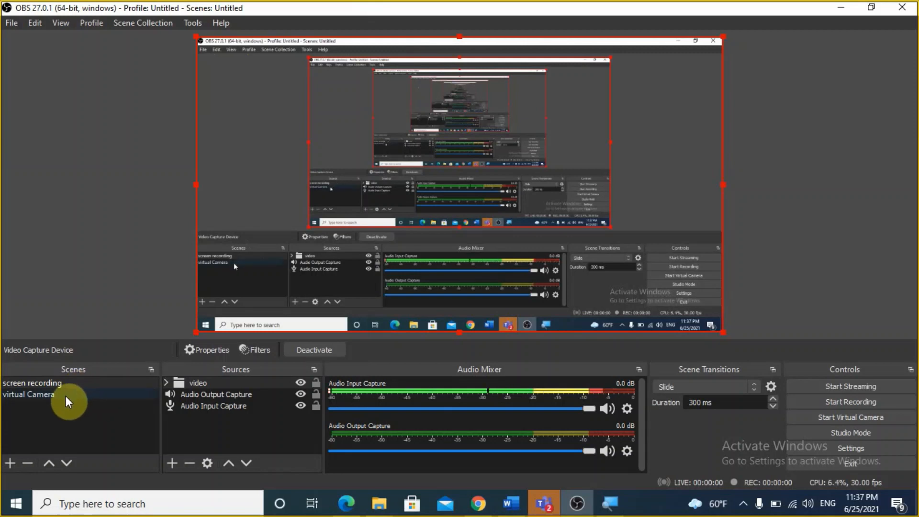
left_click(65, 396)
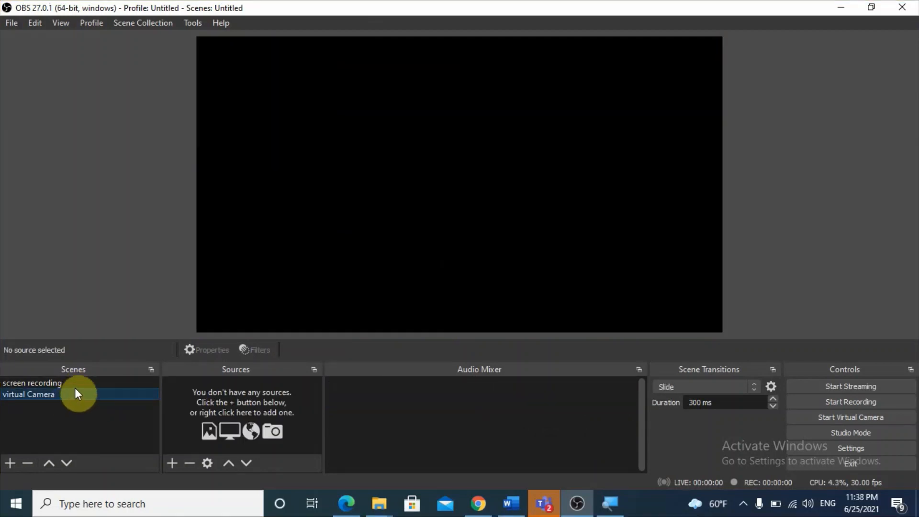
left_click(72, 385)
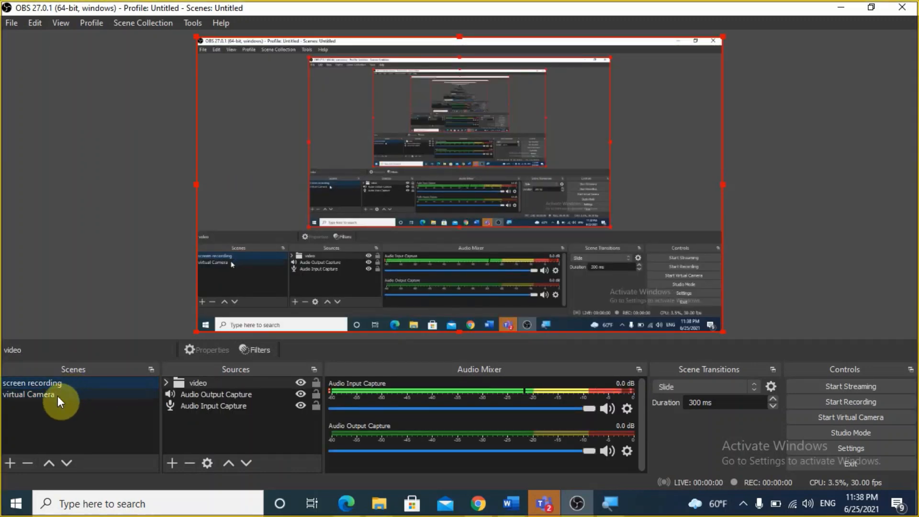
- Add a Text (GDI+) source reading "OBS STUDIO" in Arial Regular to the virtual Camera scene
left_click(56, 397)
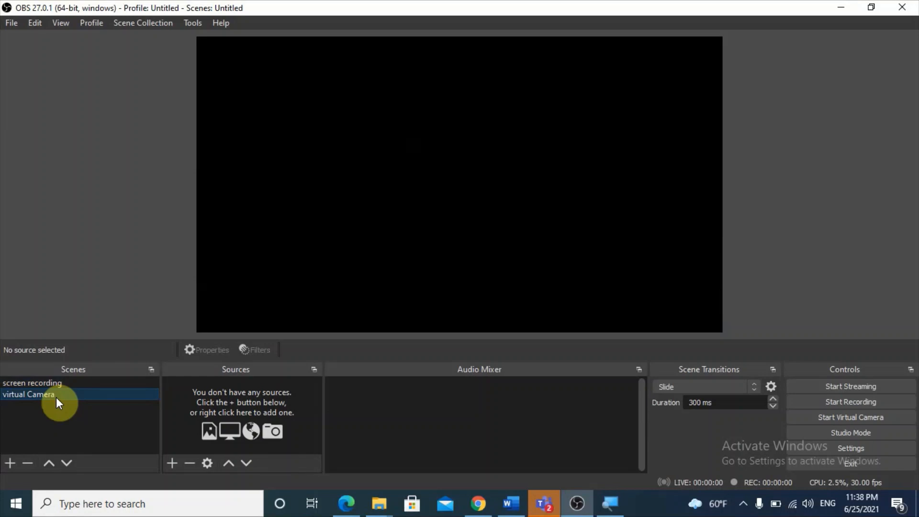
left_click(174, 463)
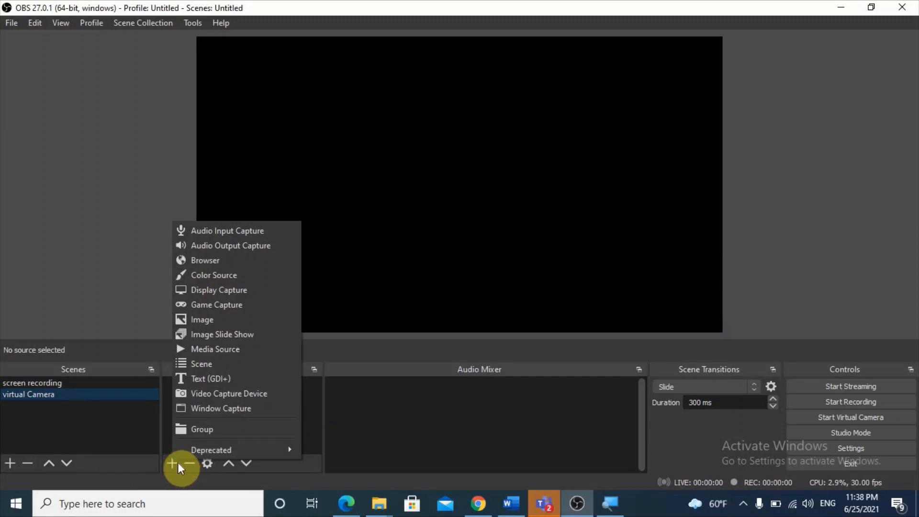
left_click(216, 373)
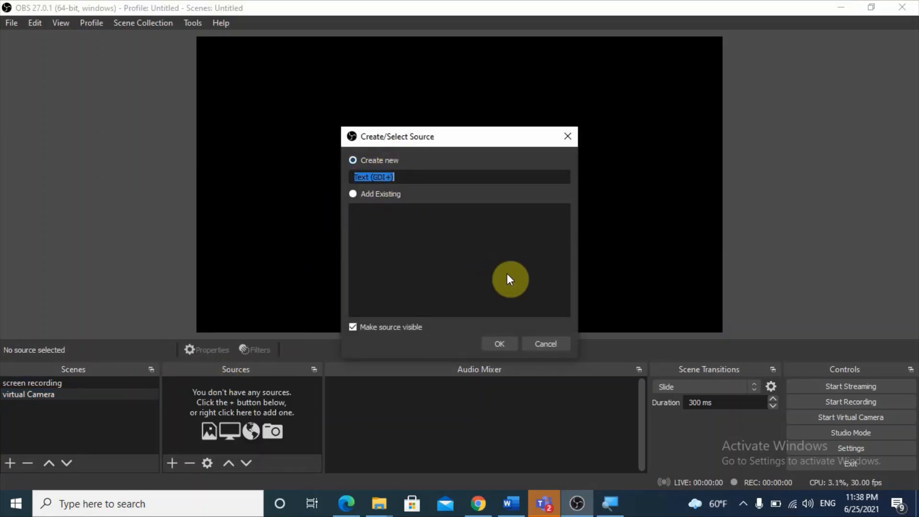
left_click(499, 348)
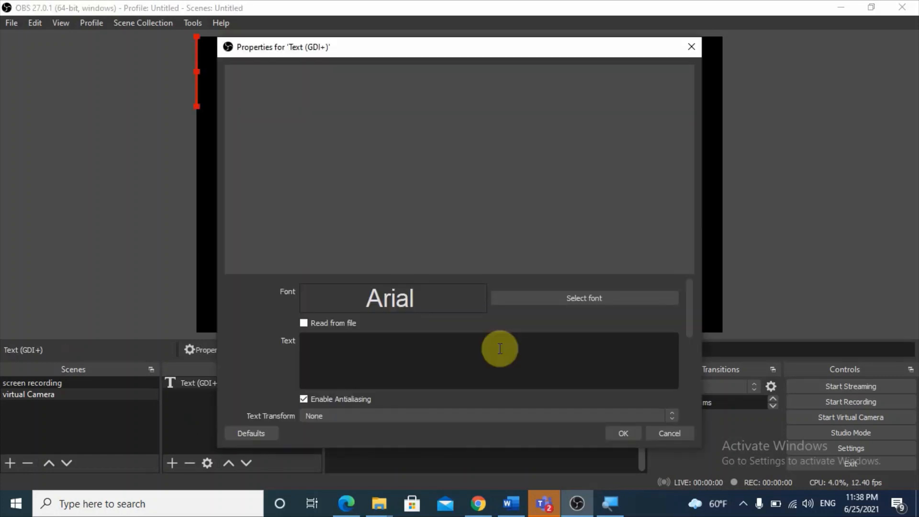
left_click(499, 349)
type("O")
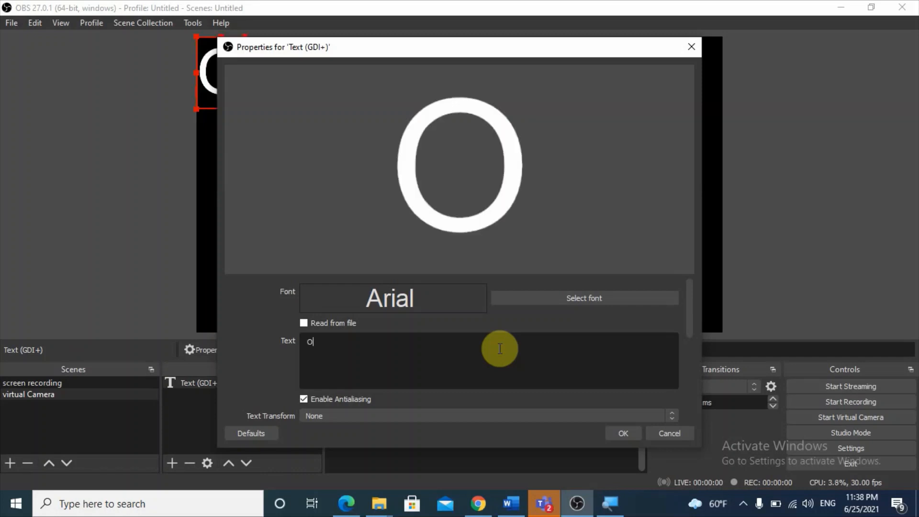
type("BS STUDIO")
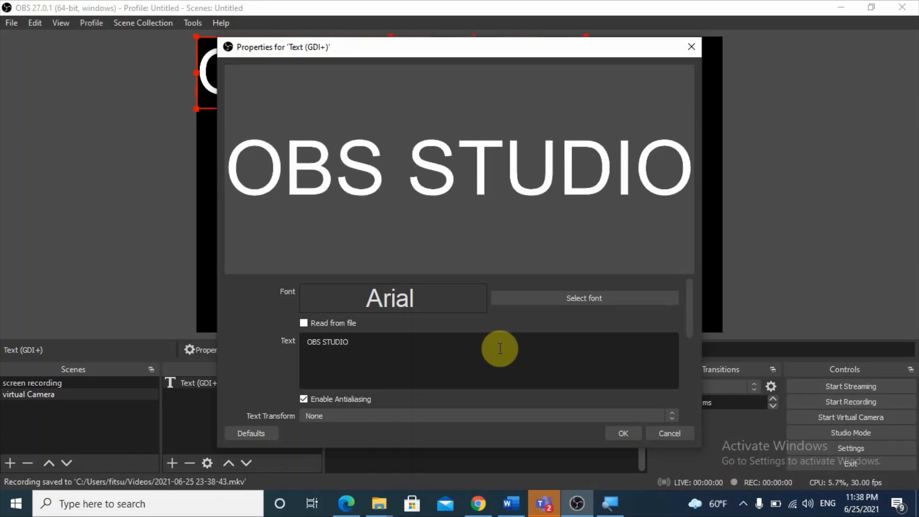
left_click(606, 294)
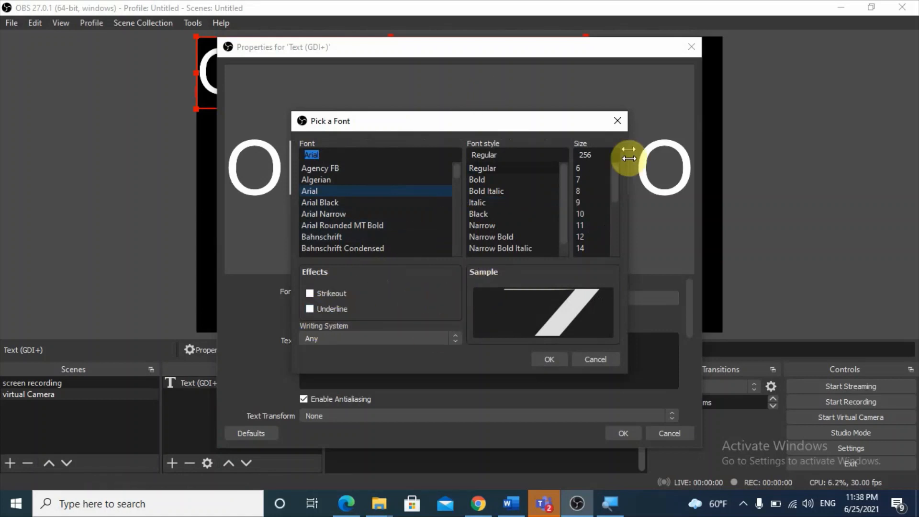
left_click(550, 360)
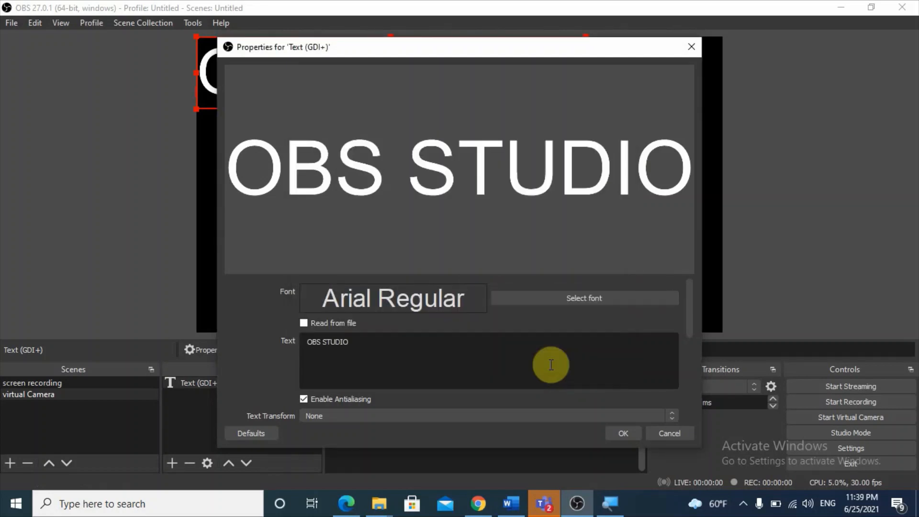
left_click(621, 435)
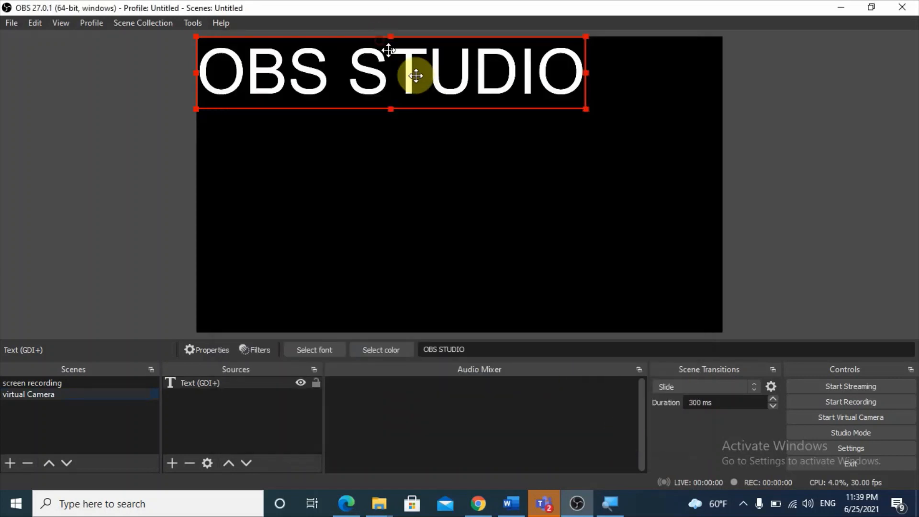
- Move the OBS STUDIO text to the middle of the canvas and enlarge it to span nearly the full width
left_click_drag(380, 41, 448, 151)
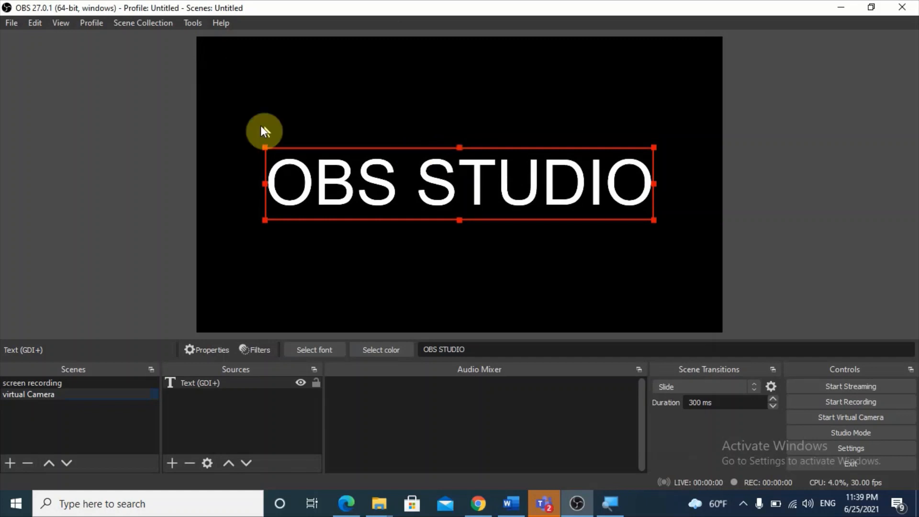
left_click_drag(265, 147, 210, 138)
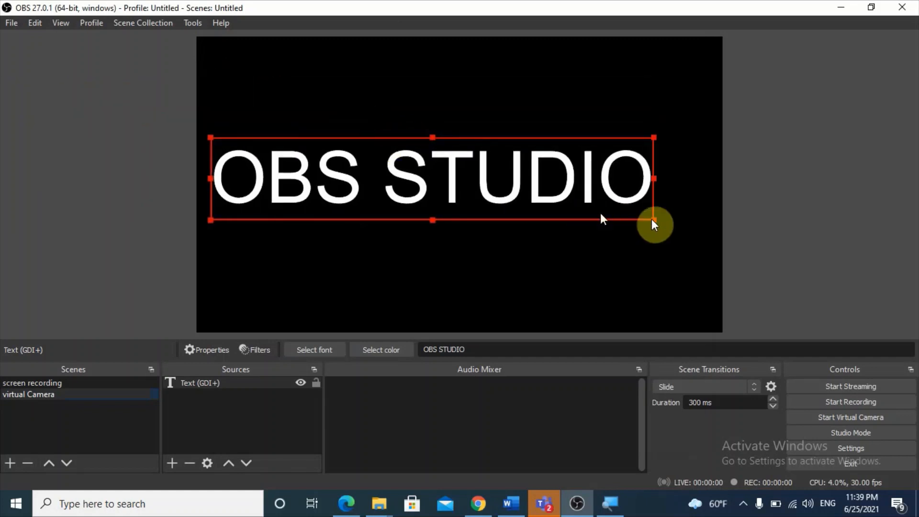
mouse_move(654, 223)
left_mouse_down()
mouse_move(675, 238)
mouse_move(651, 231)
left_mouse_up()
left_click(593, 278)
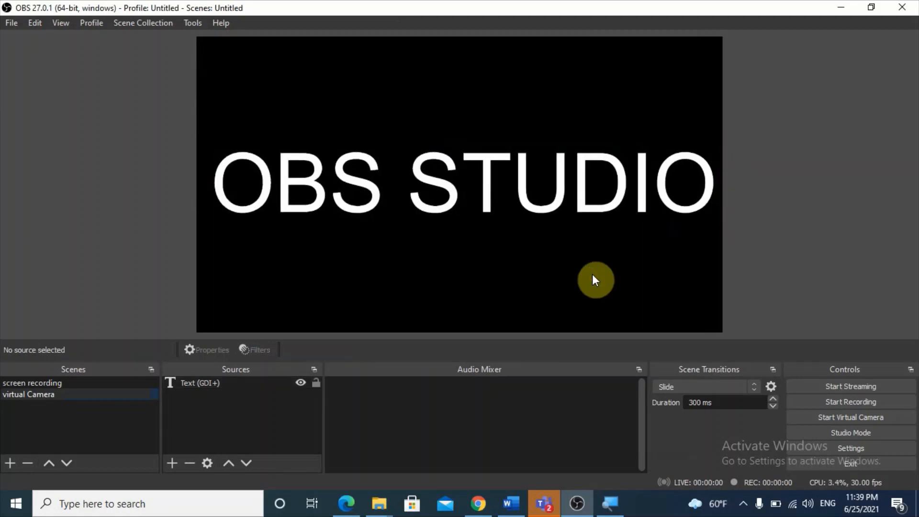
- In the screen recording scene's video group, unlock the Video Capture Device source and switch its visibility on and back off
left_click(40, 384)
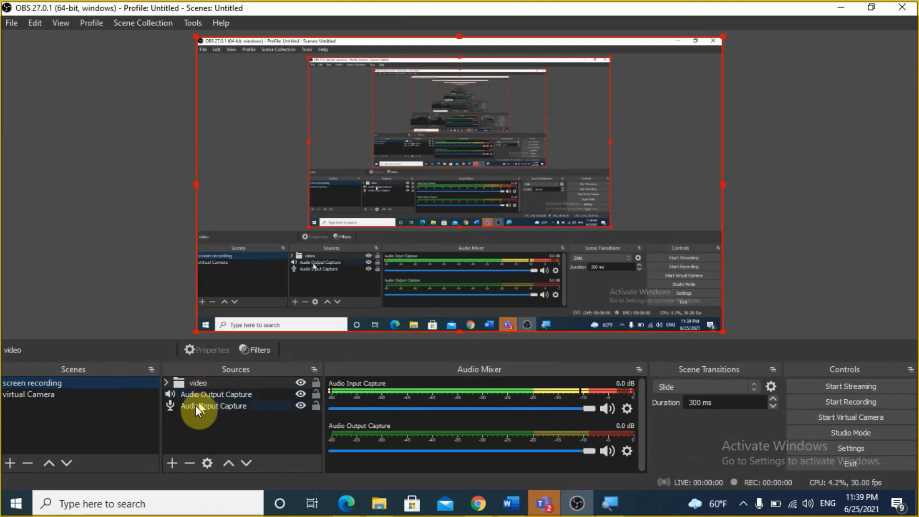
left_click(166, 382)
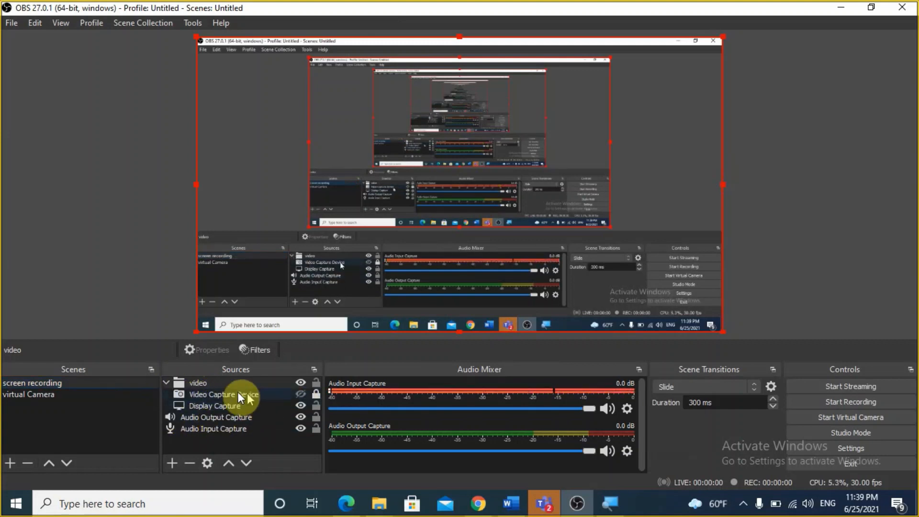
left_click(301, 395)
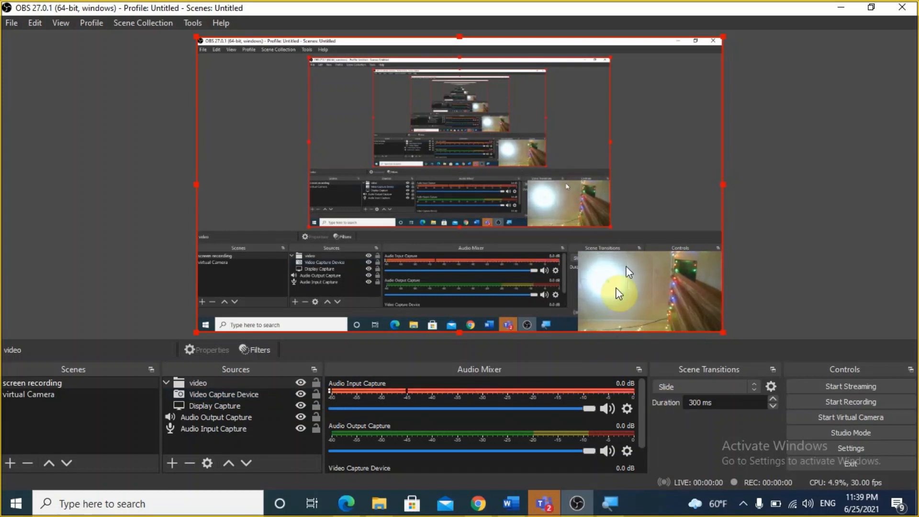
left_click(302, 394)
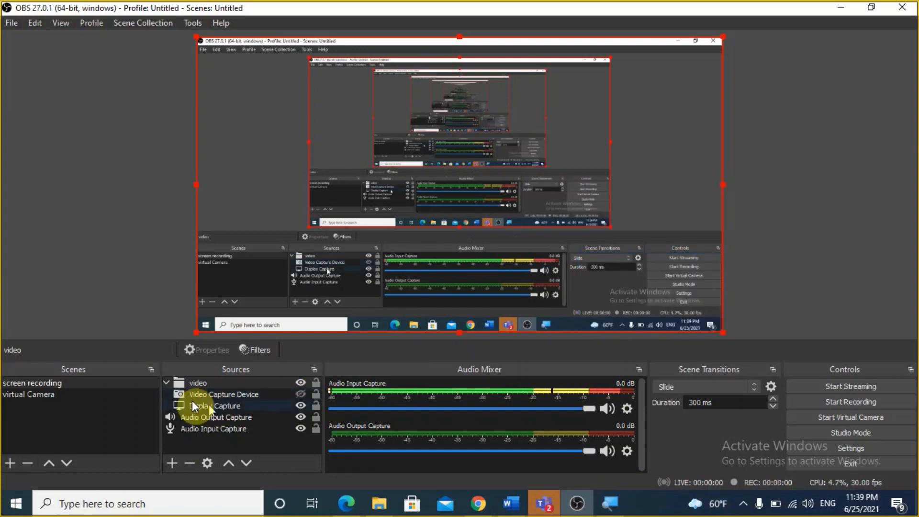
left_click(165, 382)
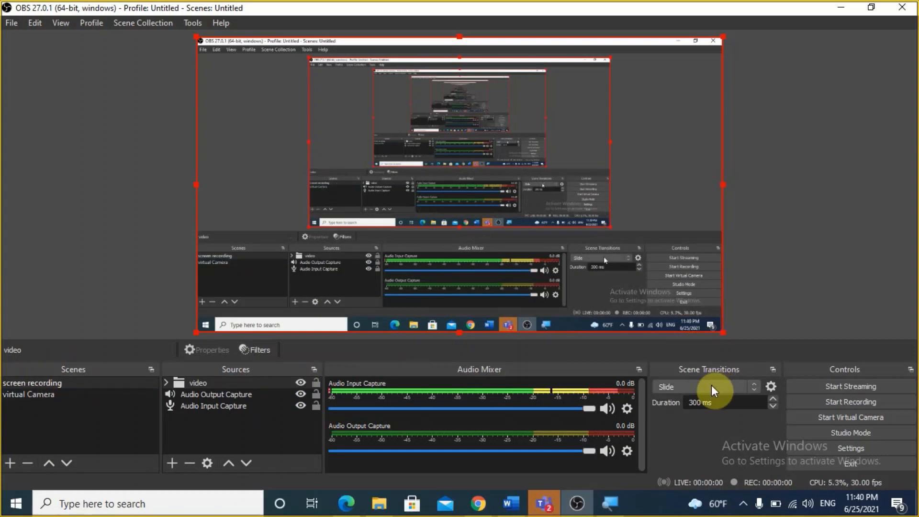
- Set the scene transition to Swipe
left_click(753, 388)
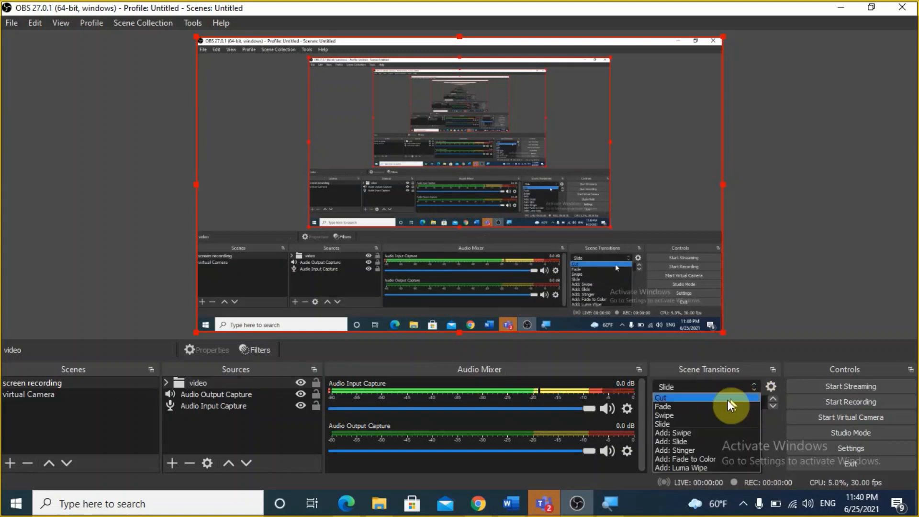
left_click(706, 416)
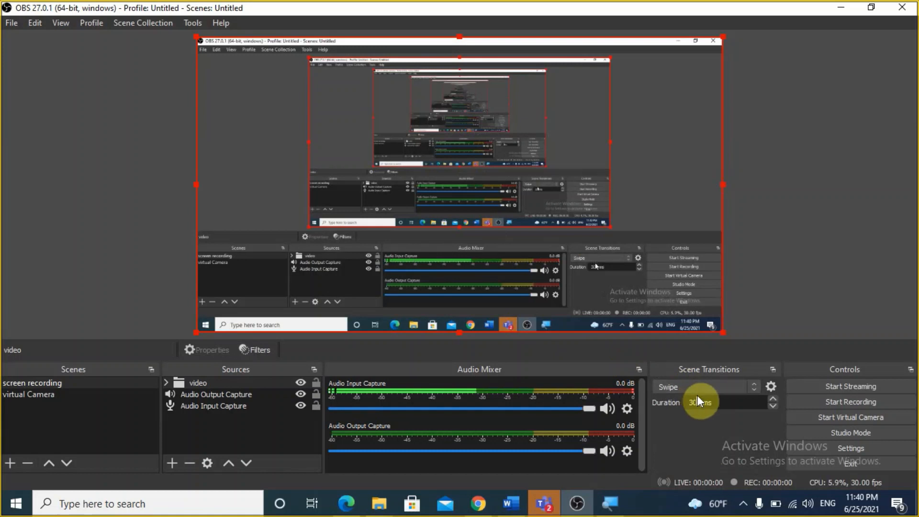
left_click(716, 388)
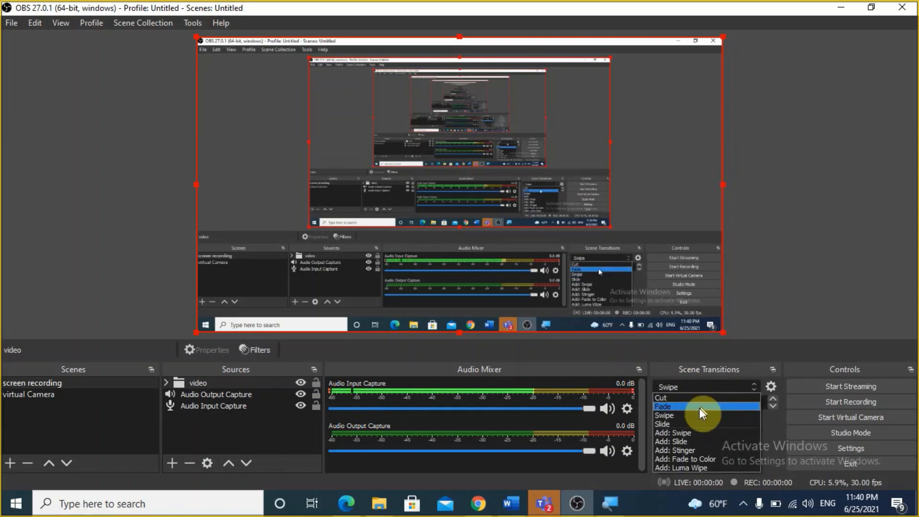
left_click(693, 415)
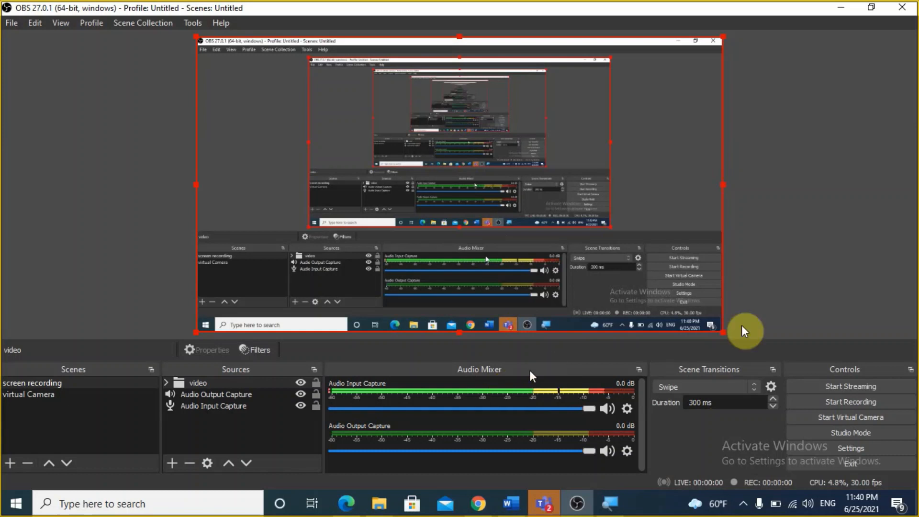
- Record a test clip while switching between the screen recording and virtual Camera scenes, stop it, and return to the screen recording scene
left_click(831, 405)
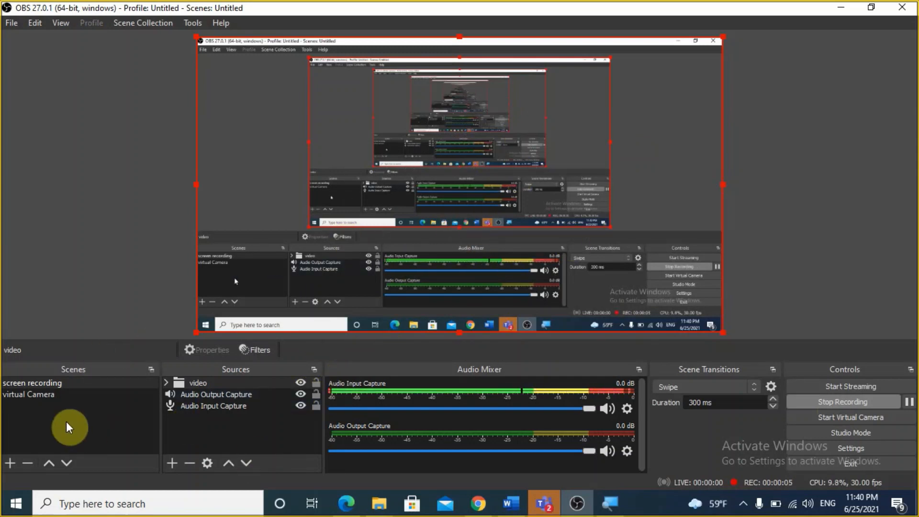
left_click(44, 397)
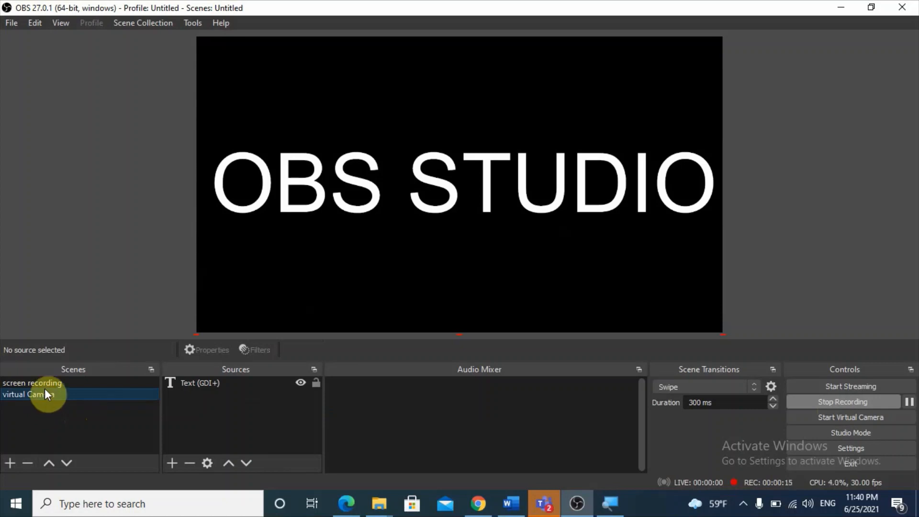
left_click(46, 381)
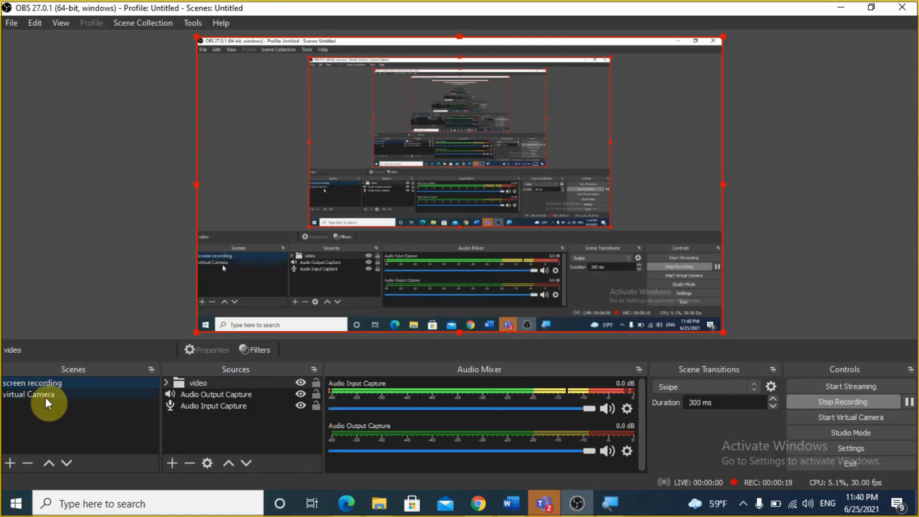
left_click(45, 394)
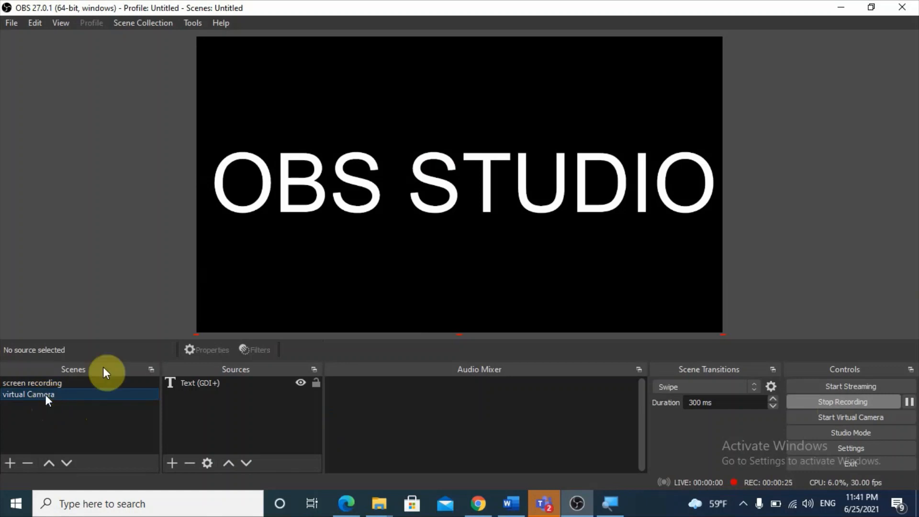
left_click(832, 404)
left_click(23, 382)
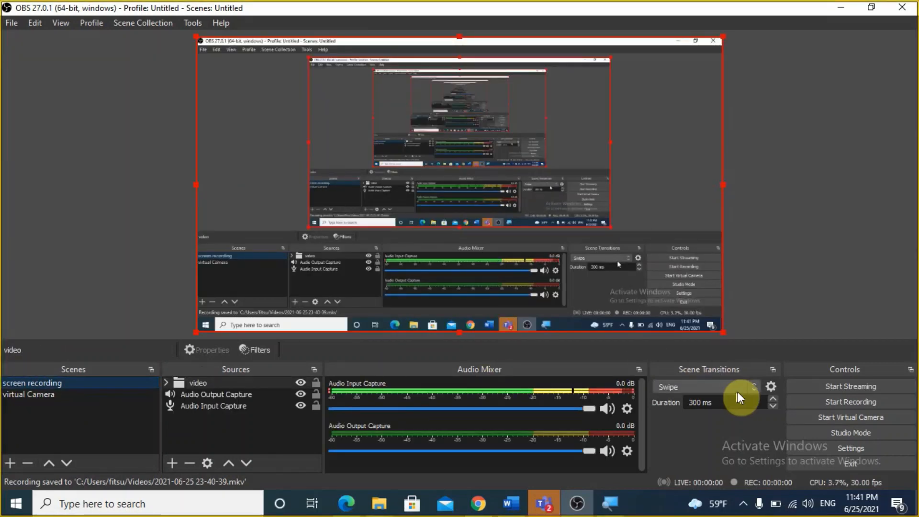
left_click(751, 391)
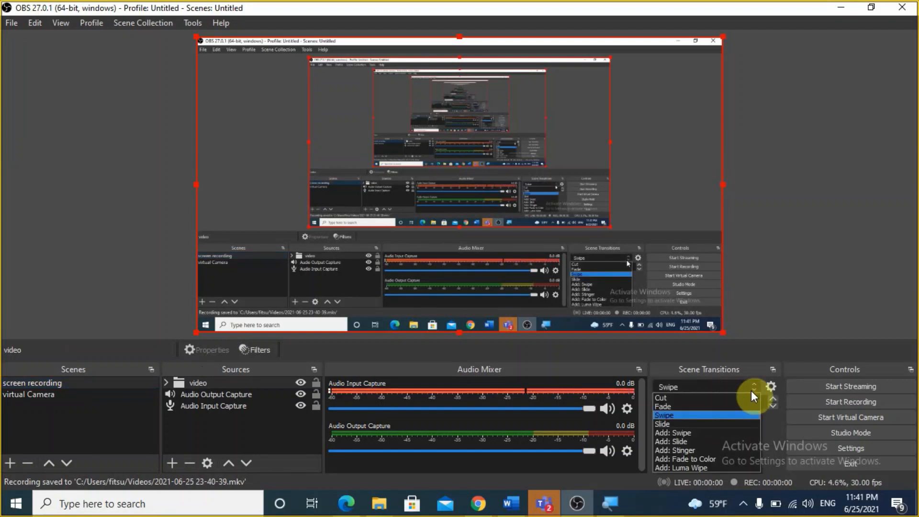
left_click(751, 390)
left_click(751, 390)
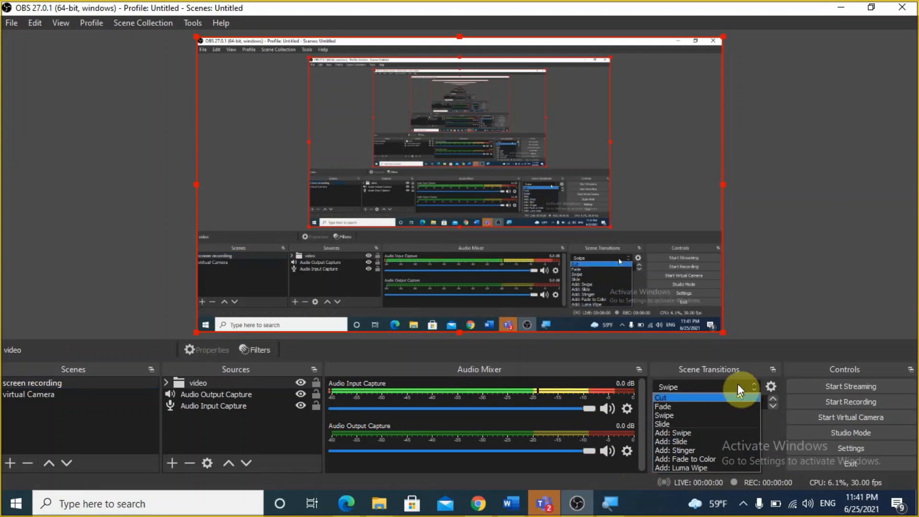
left_click(748, 369)
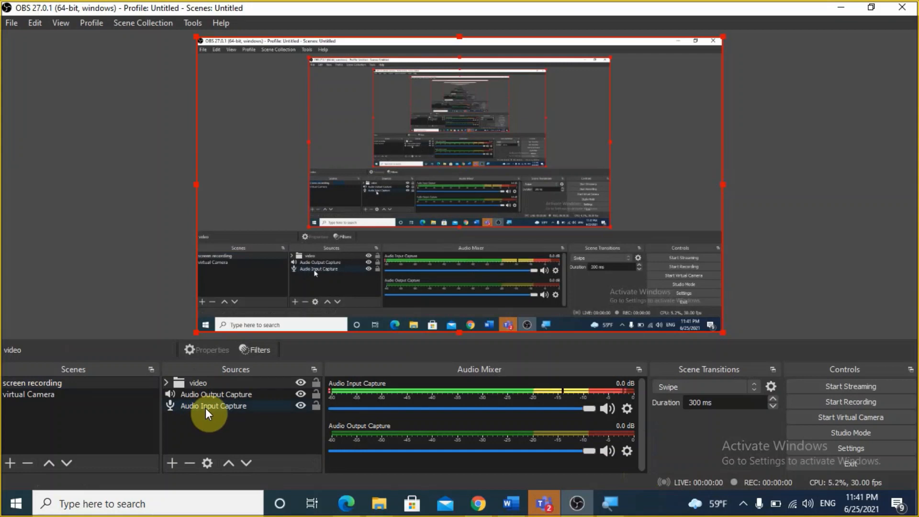
- Expand the video group and select its Video Capture Device source
left_click(198, 383)
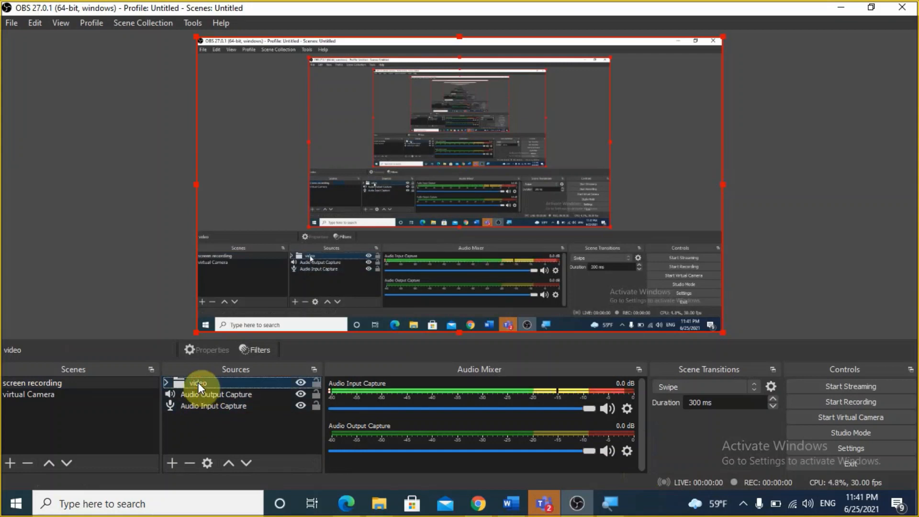
left_click(166, 382)
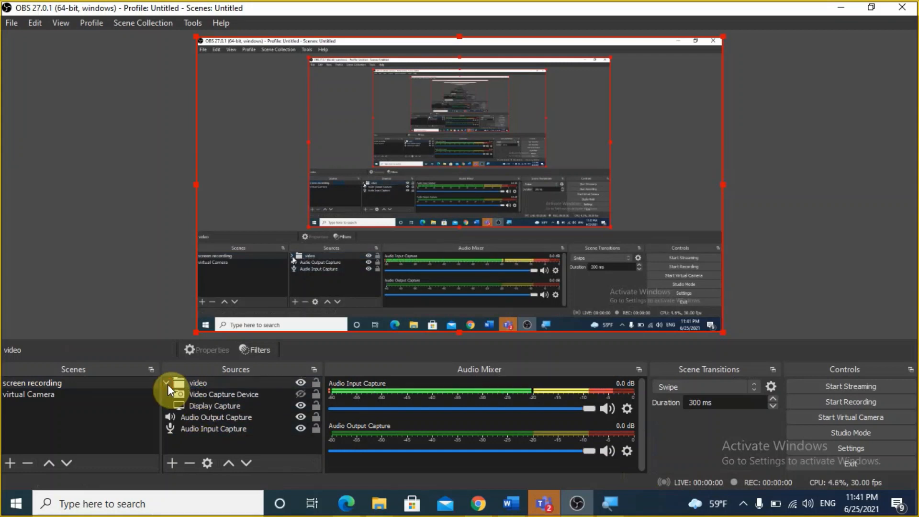
left_click(209, 395)
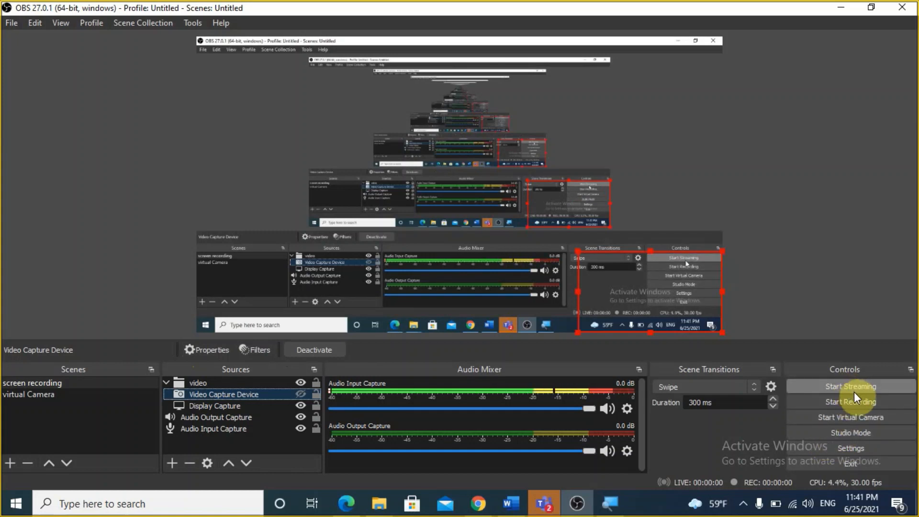
- Turn on Studio Mode and load the virtual Camera scene into the preview
left_click(846, 432)
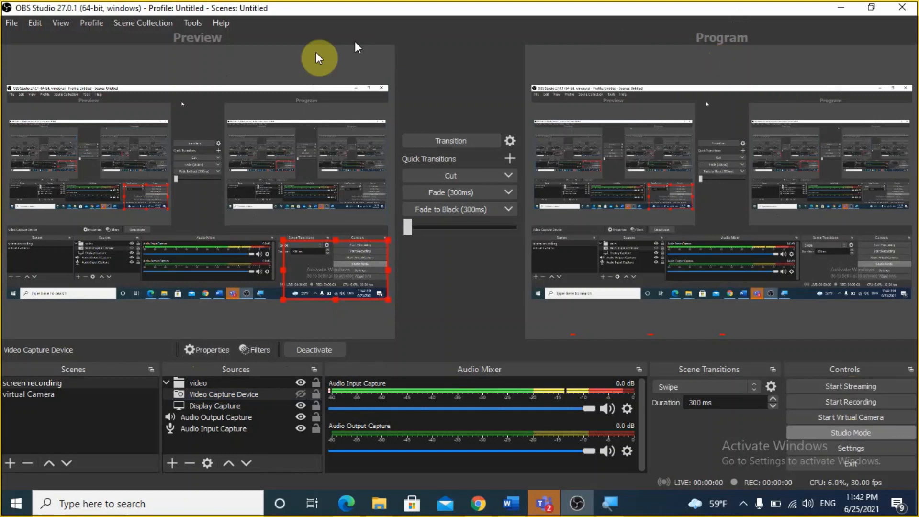
left_click(313, 257)
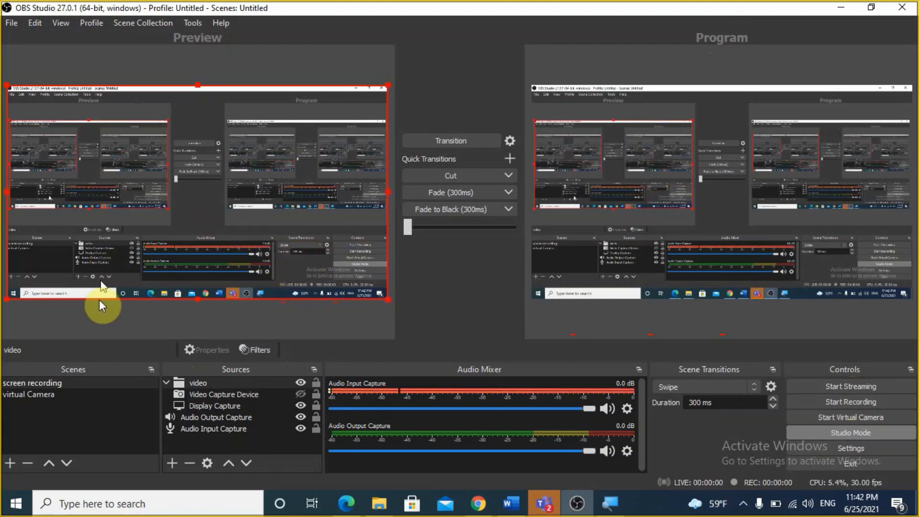
left_click(31, 395)
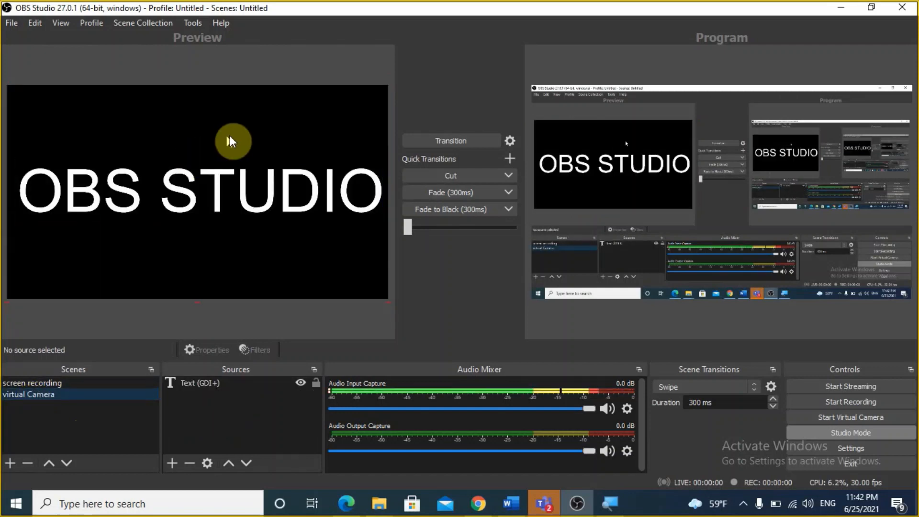
- Reposition the OBS STUDIO text and the video group in the Studio Mode preview, transitioning each scene to the program output
left_click_drag(174, 190, 144, 185)
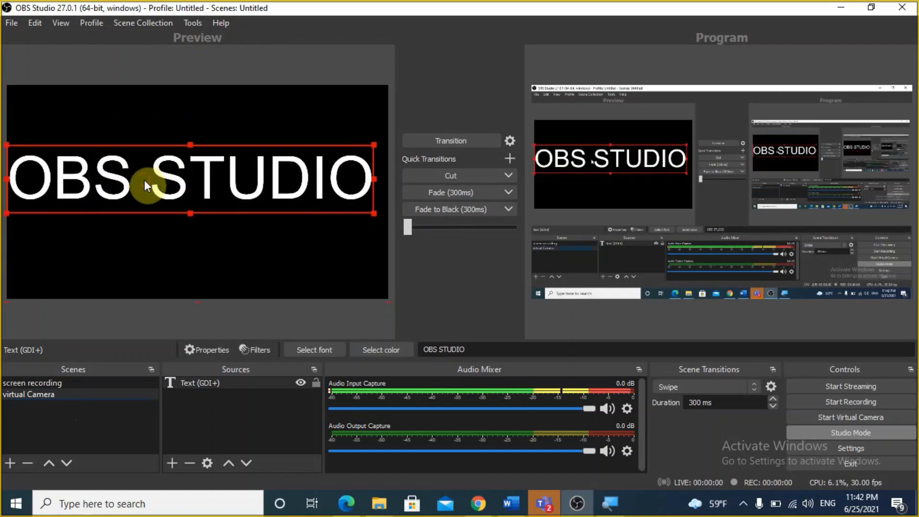
left_click(432, 136)
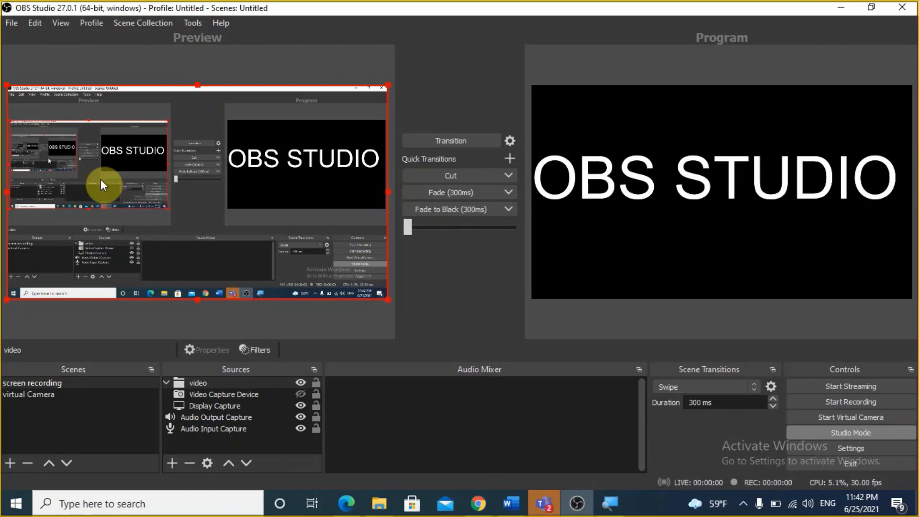
left_click_drag(100, 179, 137, 205)
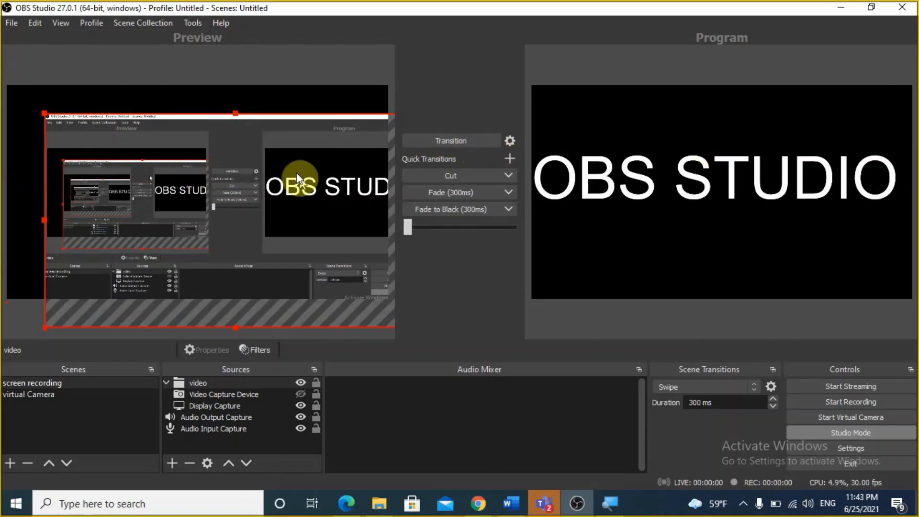
left_click(440, 136)
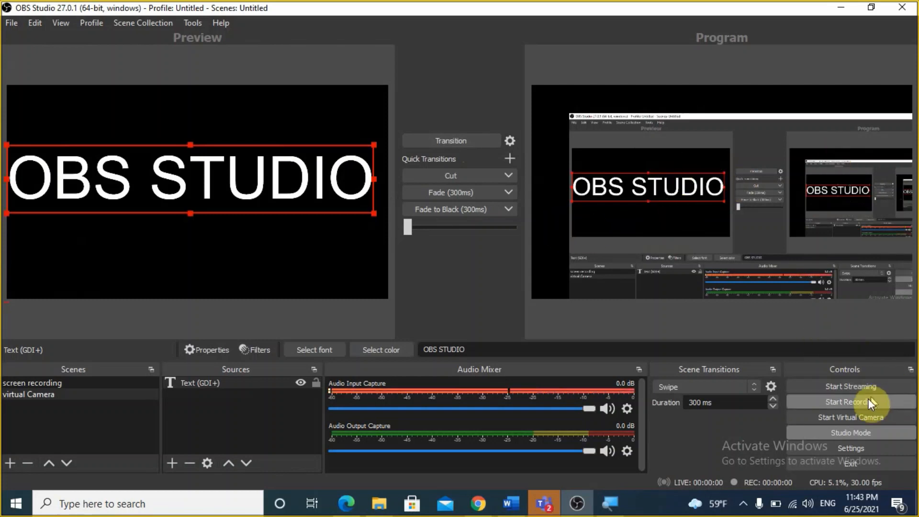
- Turn off Studio Mode and align the video group with the top-left corner of the screen recording canvas
left_click(832, 429)
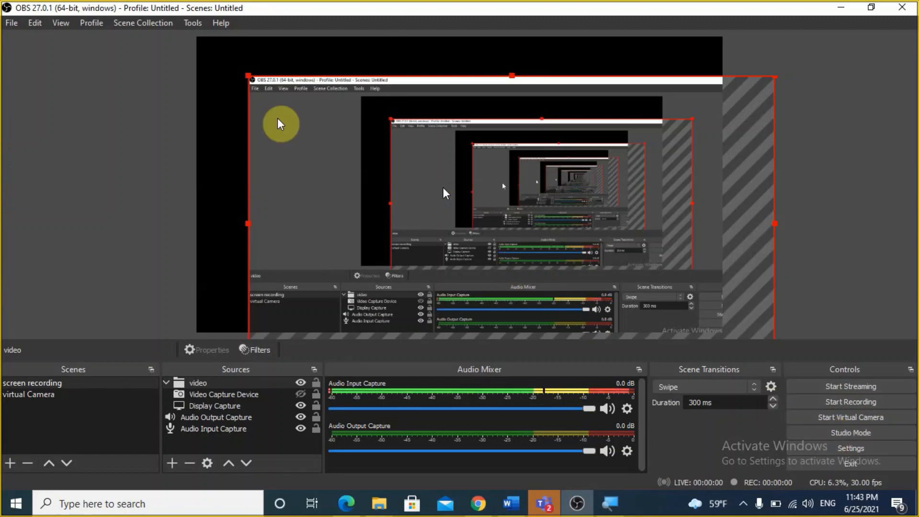
left_click_drag(245, 71, 210, 46)
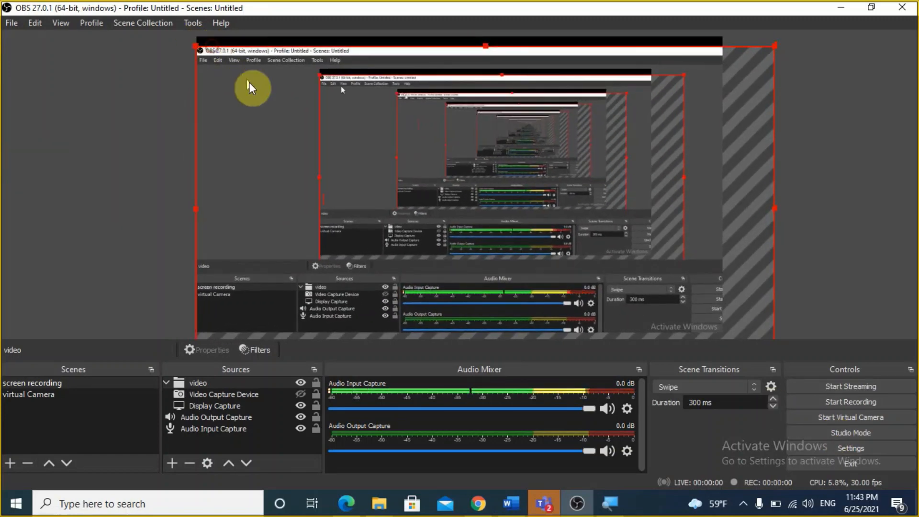
left_click_drag(249, 83, 250, 76)
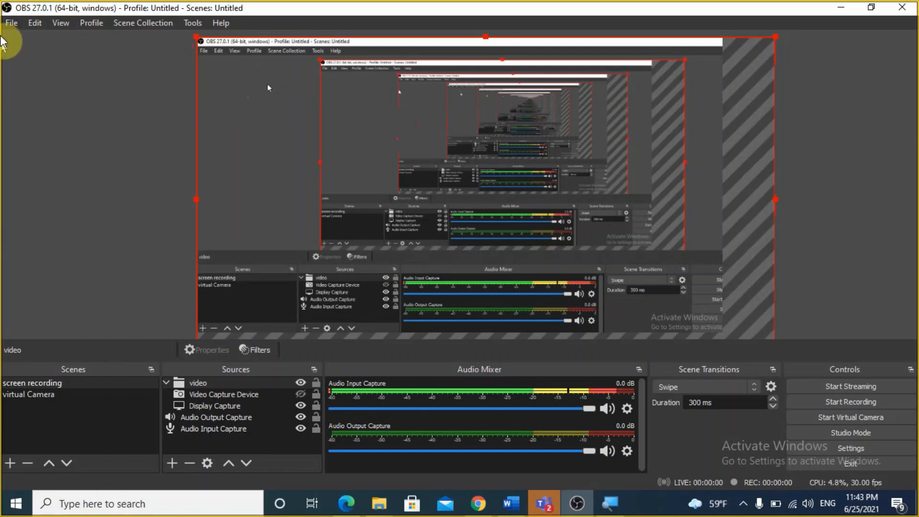
- Review the recording and transition hotkeys in the settings, then close them without changes
left_click(15, 23)
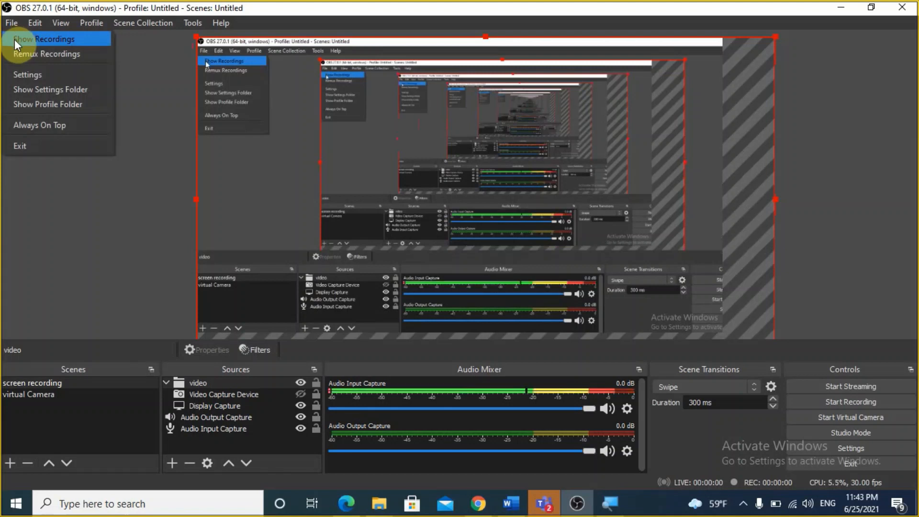
left_click(17, 75)
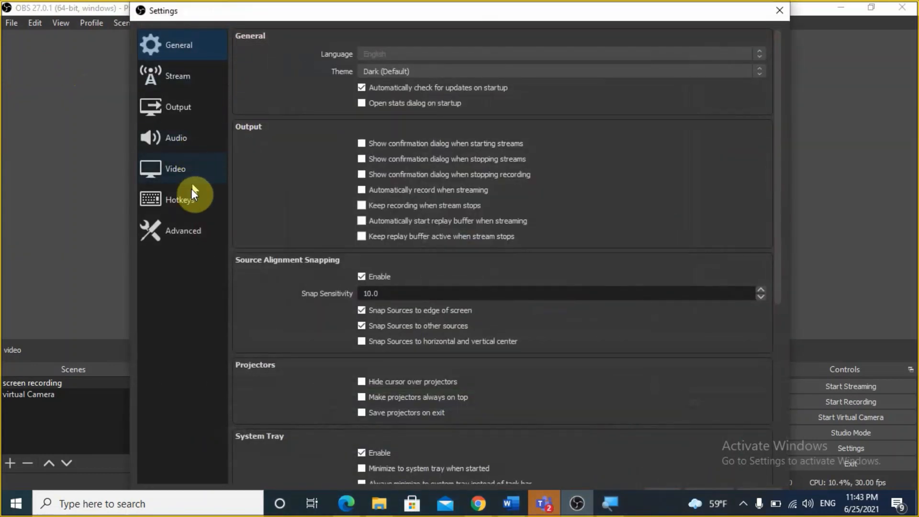
left_click(186, 212)
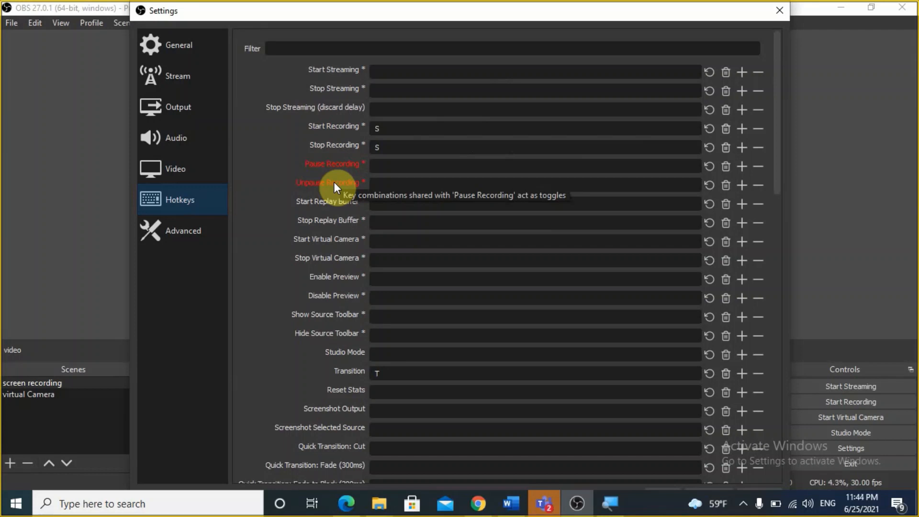
left_click(779, 9)
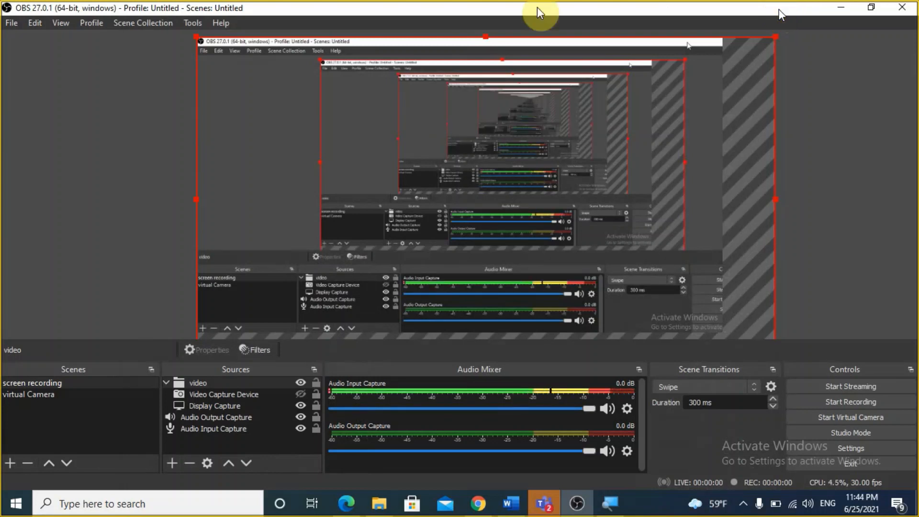
left_click(12, 23)
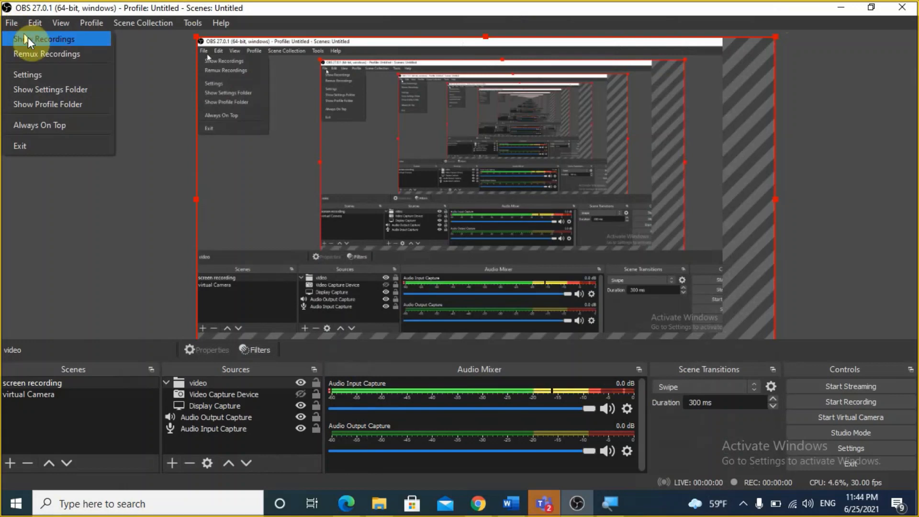
left_click(28, 38)
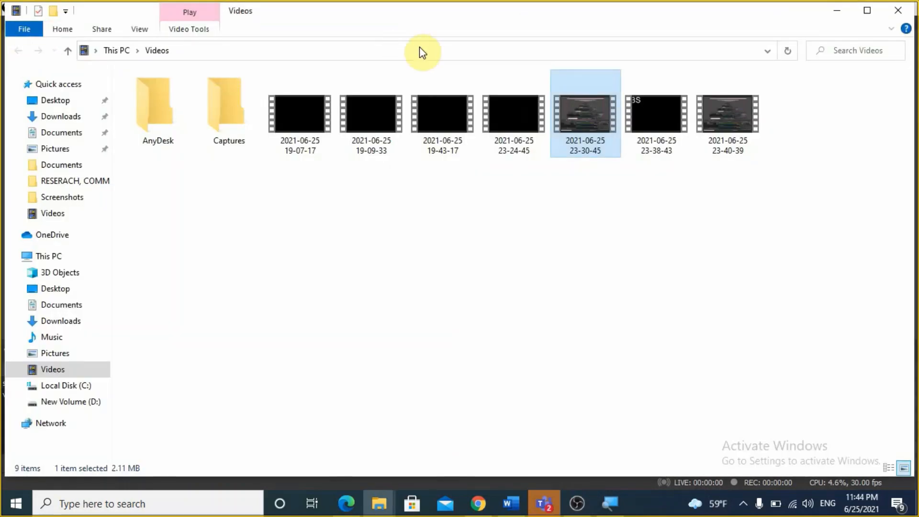
left_click(731, 119)
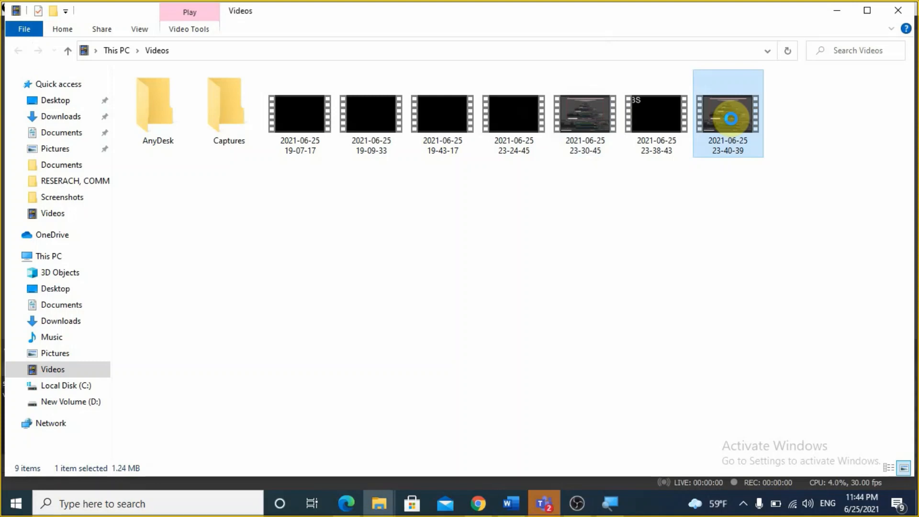
right_click(731, 118)
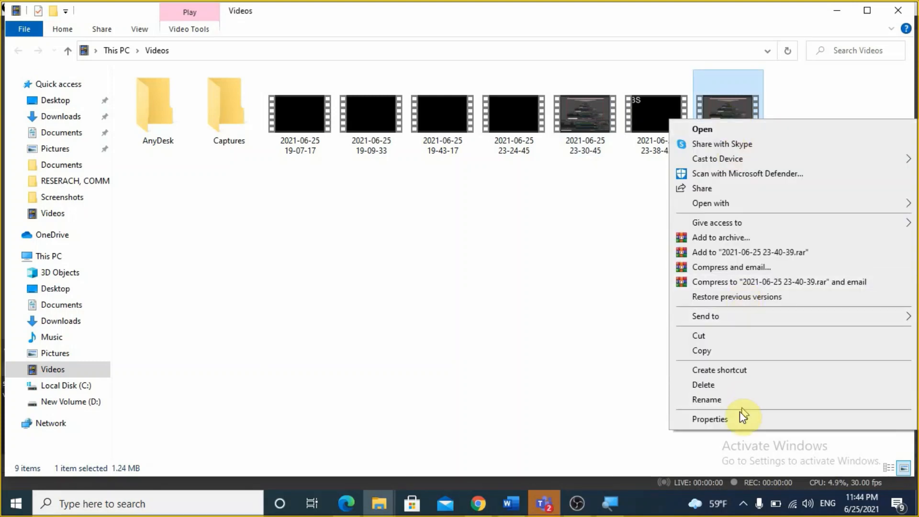
left_click(736, 416)
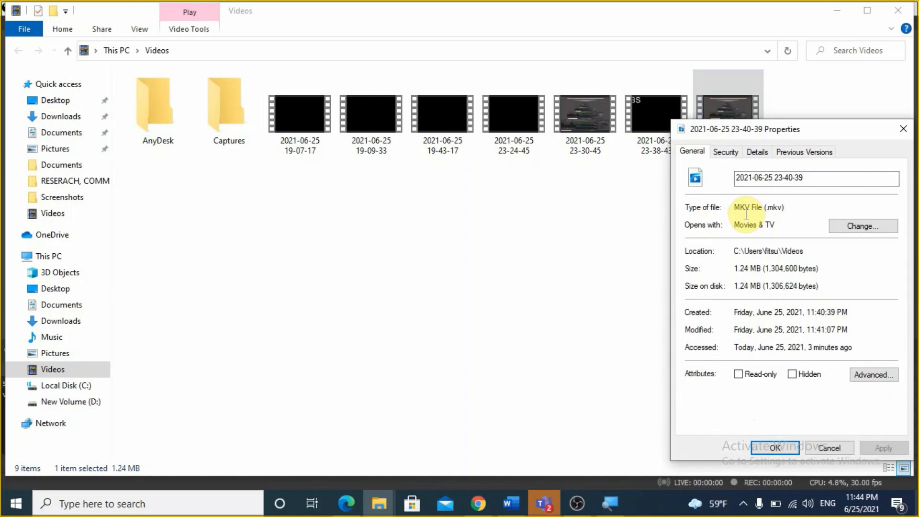
left_click(774, 443)
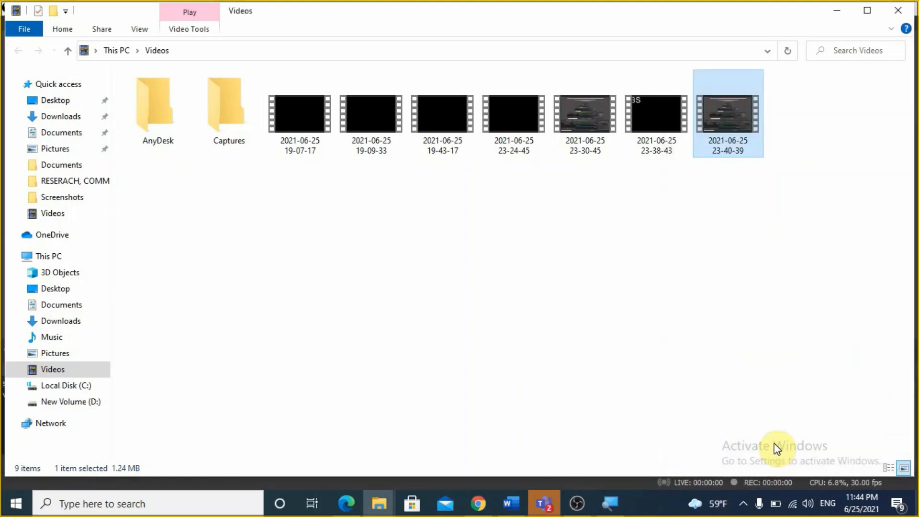
left_click(576, 503)
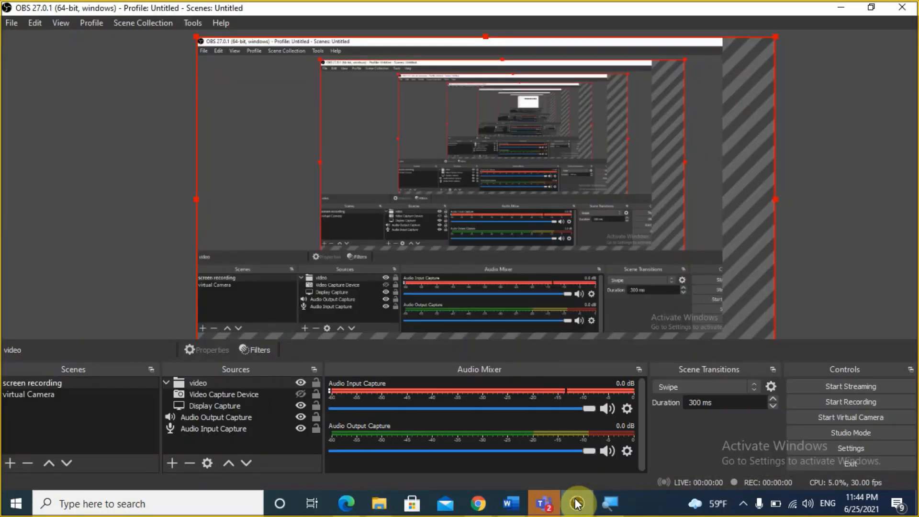
left_click(10, 23)
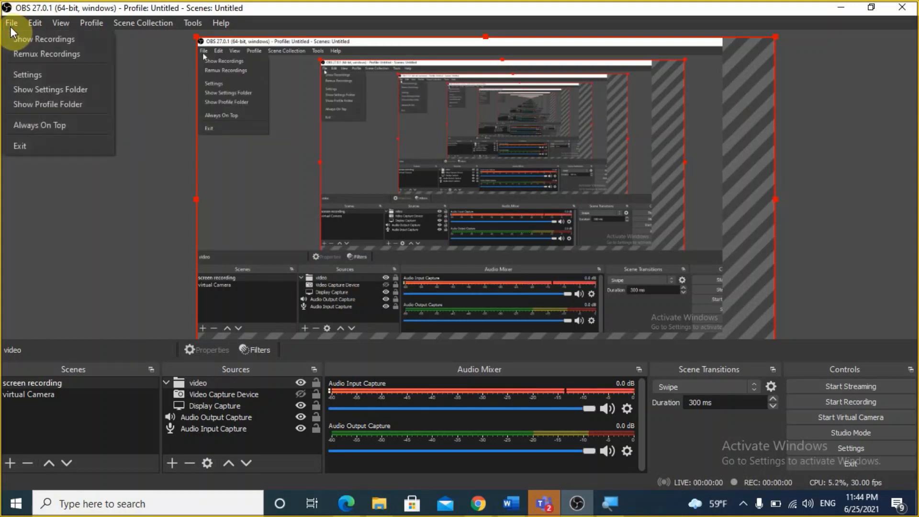
left_click(23, 56)
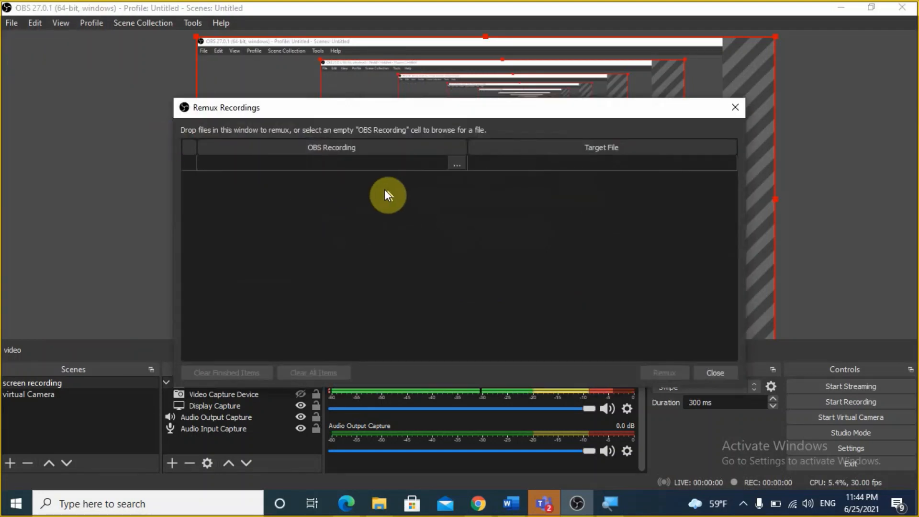
left_click(582, 148)
left_click(354, 146)
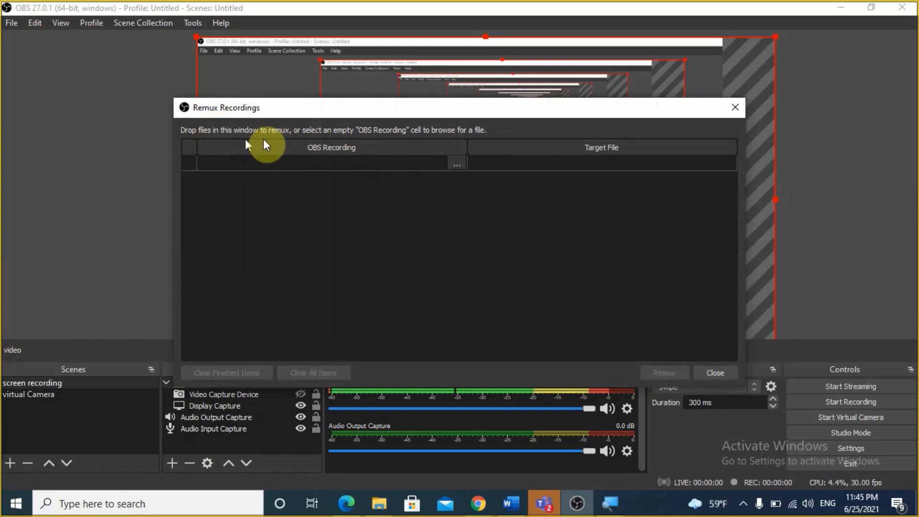
left_click(871, 8)
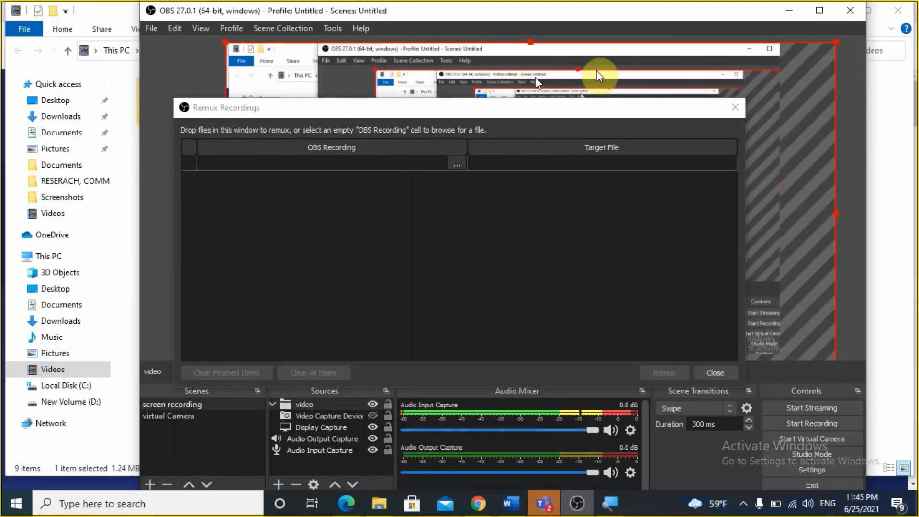
left_click(787, 11)
left_click_drag(729, 111, 304, 235)
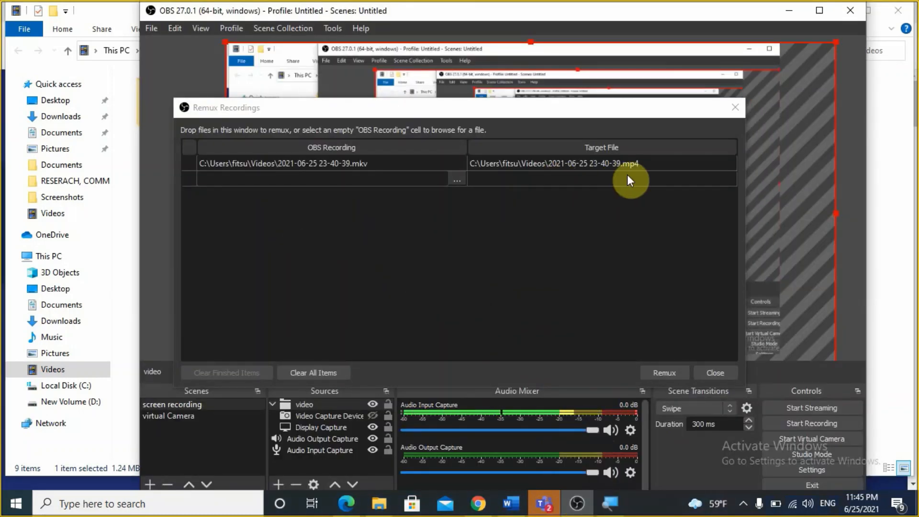
left_click(665, 373)
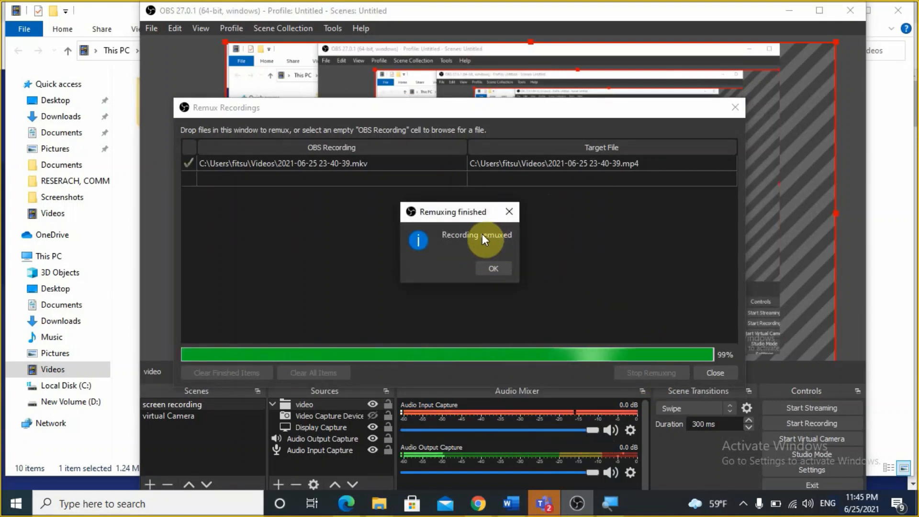
left_click(501, 266)
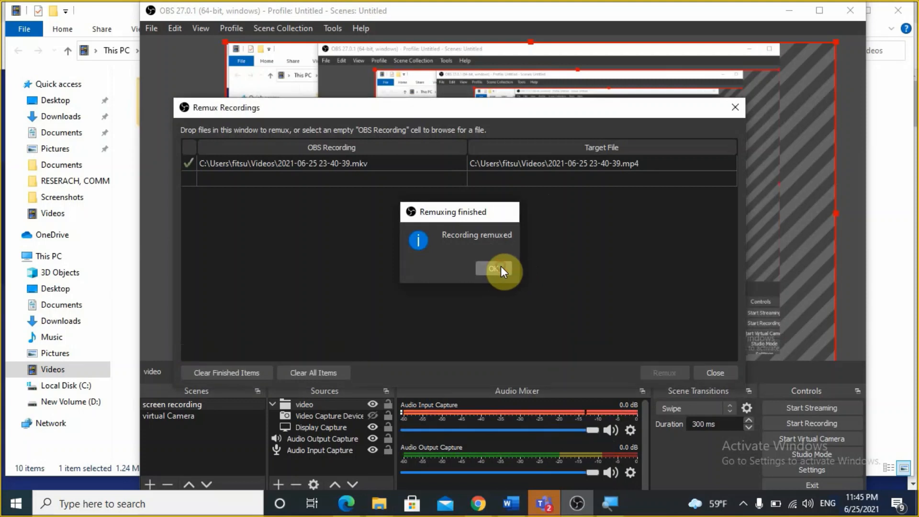
left_click(123, 148)
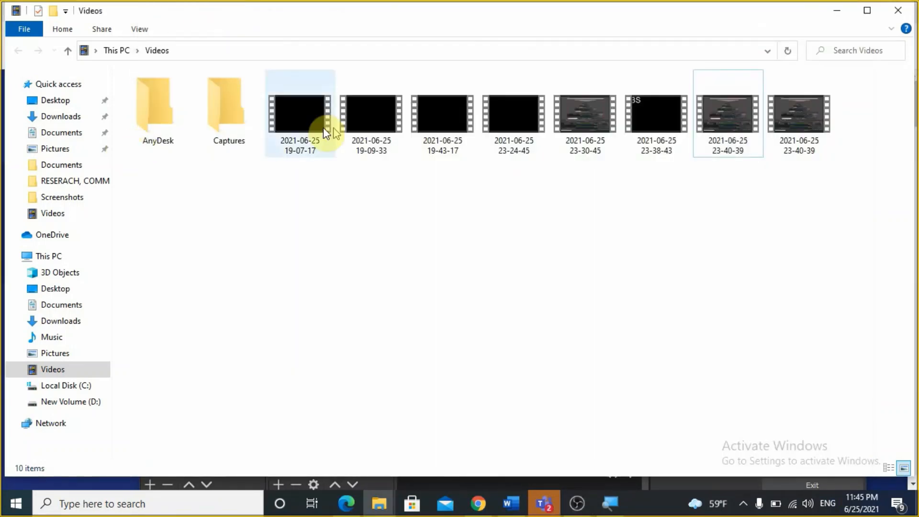
left_click(807, 95)
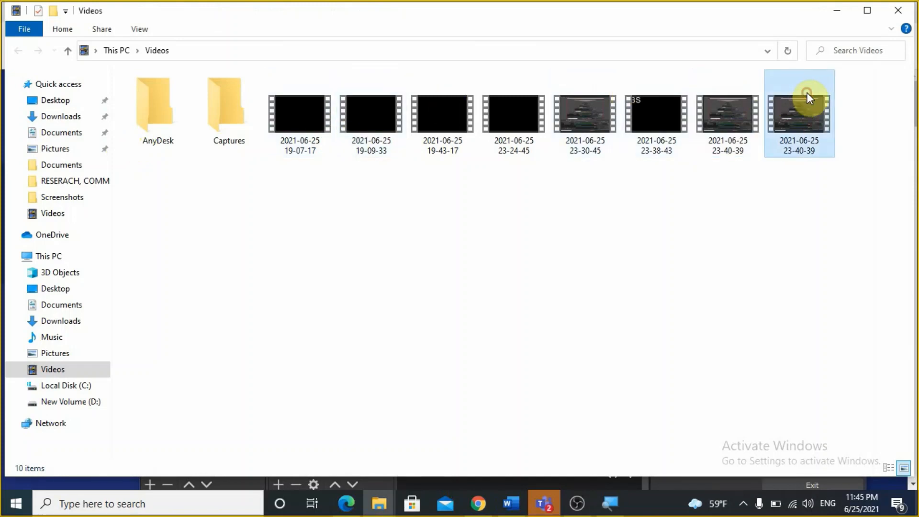
right_click(807, 93)
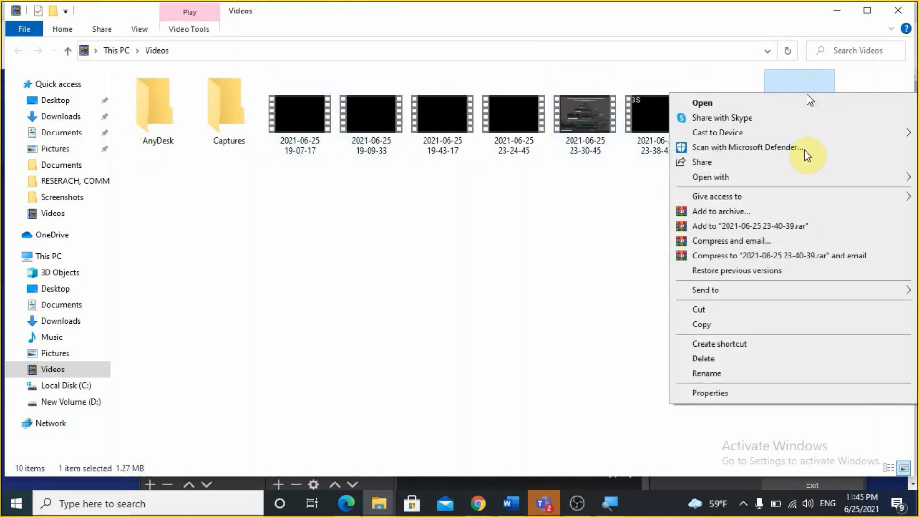
left_click(740, 395)
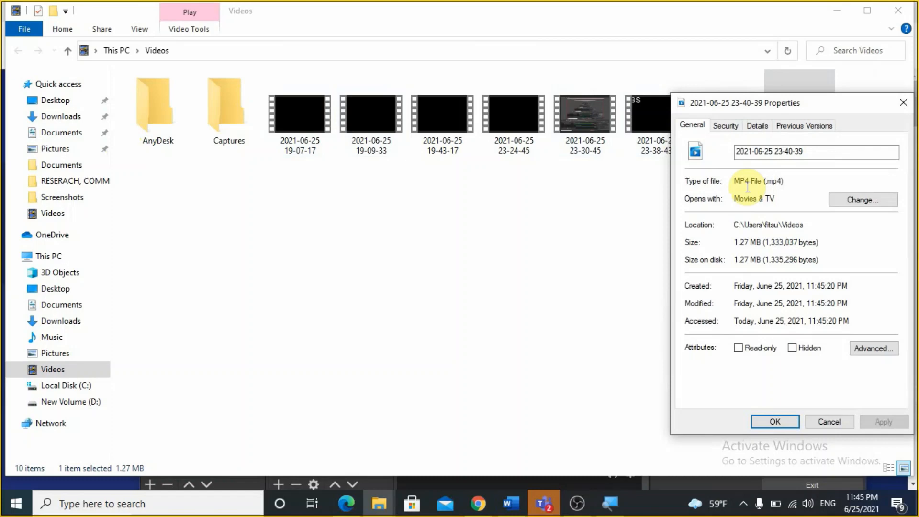
- Switch back to OBS, close the Remux Recordings dialog and maximize the main window
left_click(577, 503)
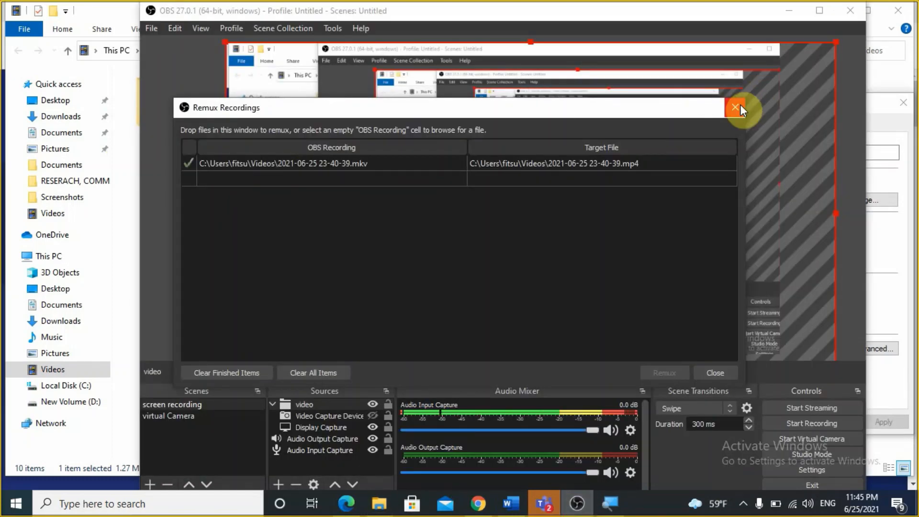
left_click(708, 374)
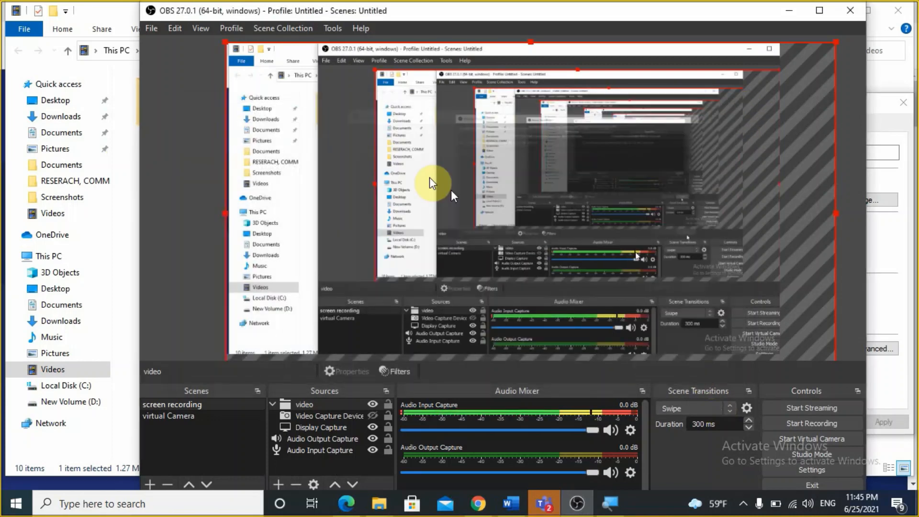
left_click(152, 28)
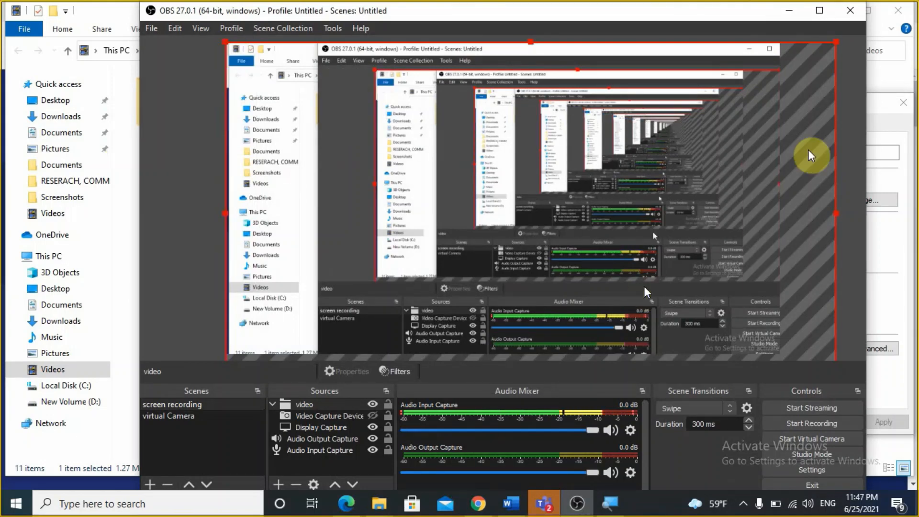
left_click(822, 13)
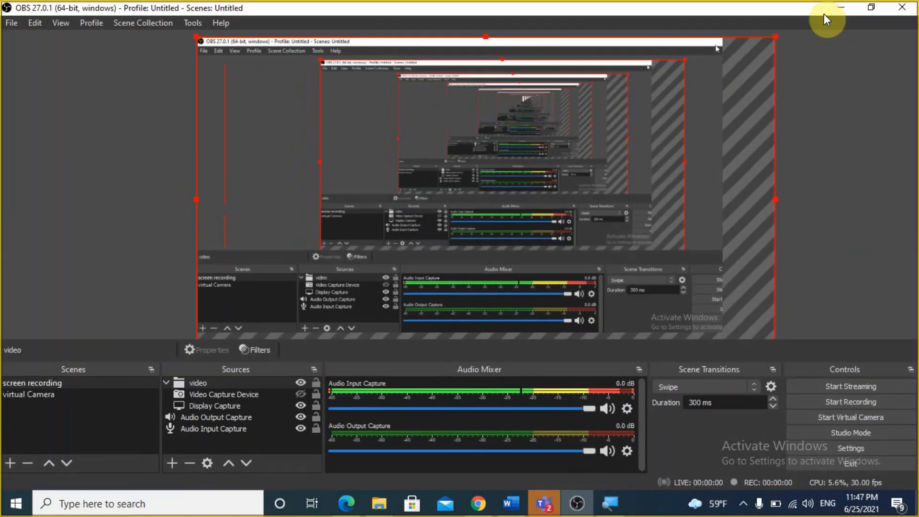